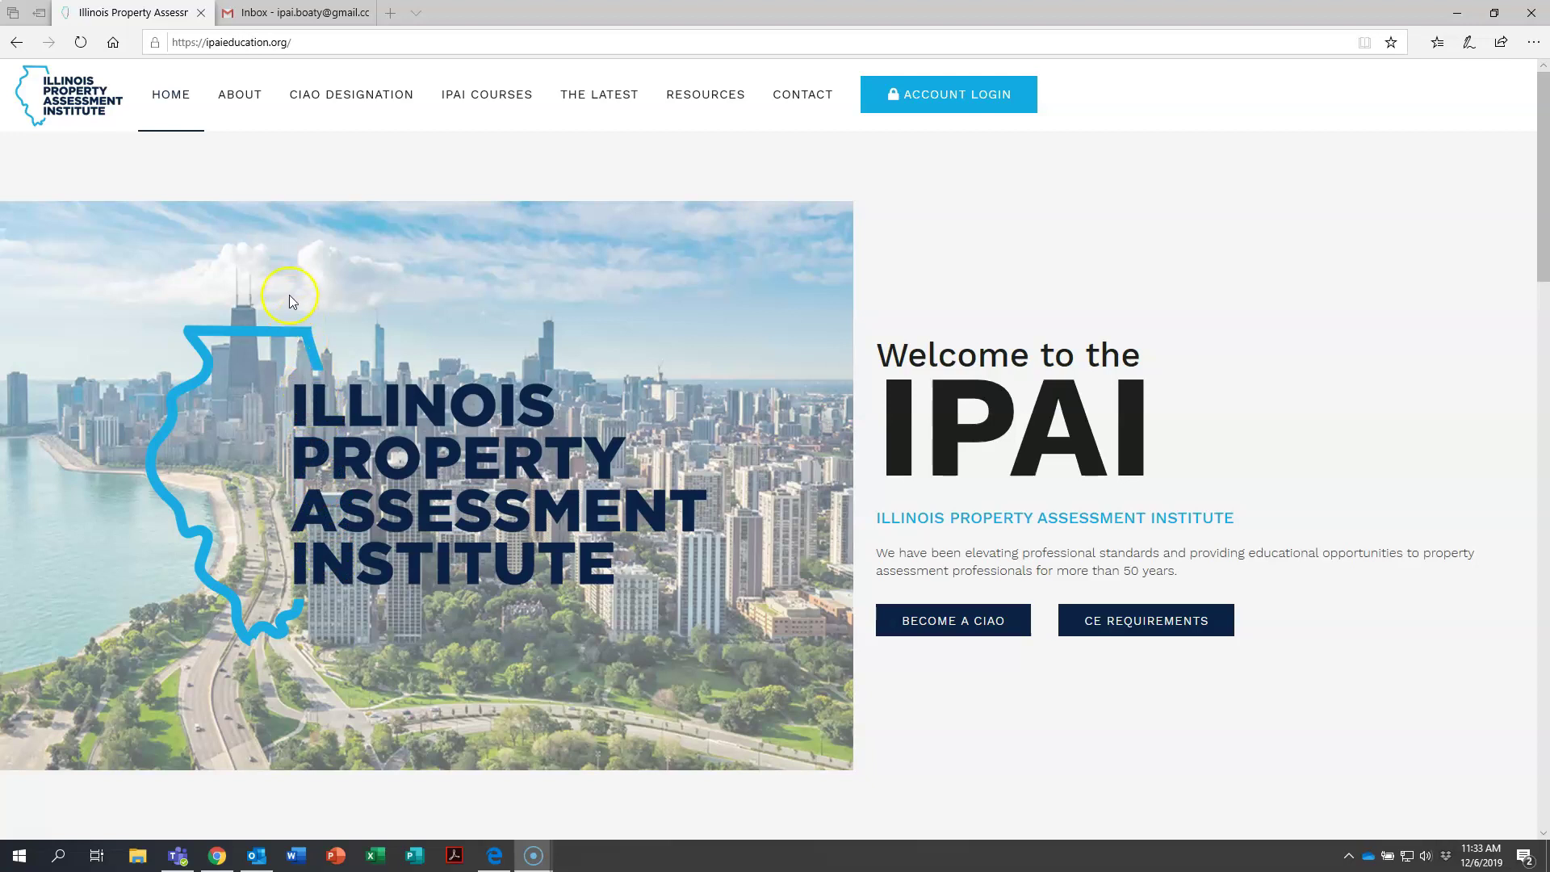
Open the IPAI Student Portal sign-in page from ACCOUNT LOGIN.
mouse_move(217, 98)
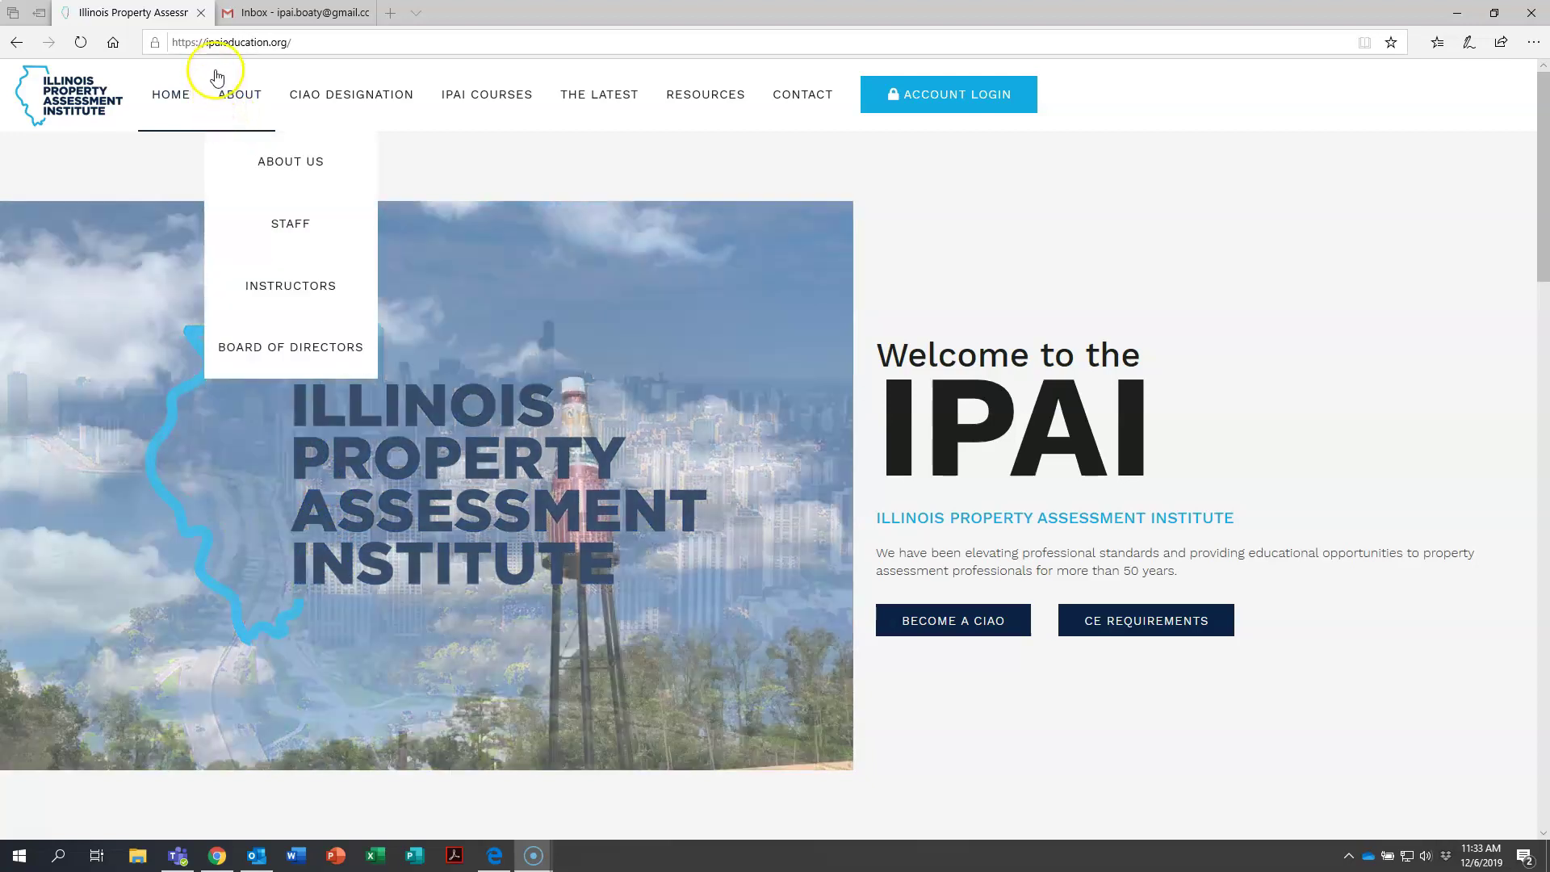
mouse_move(297, 79)
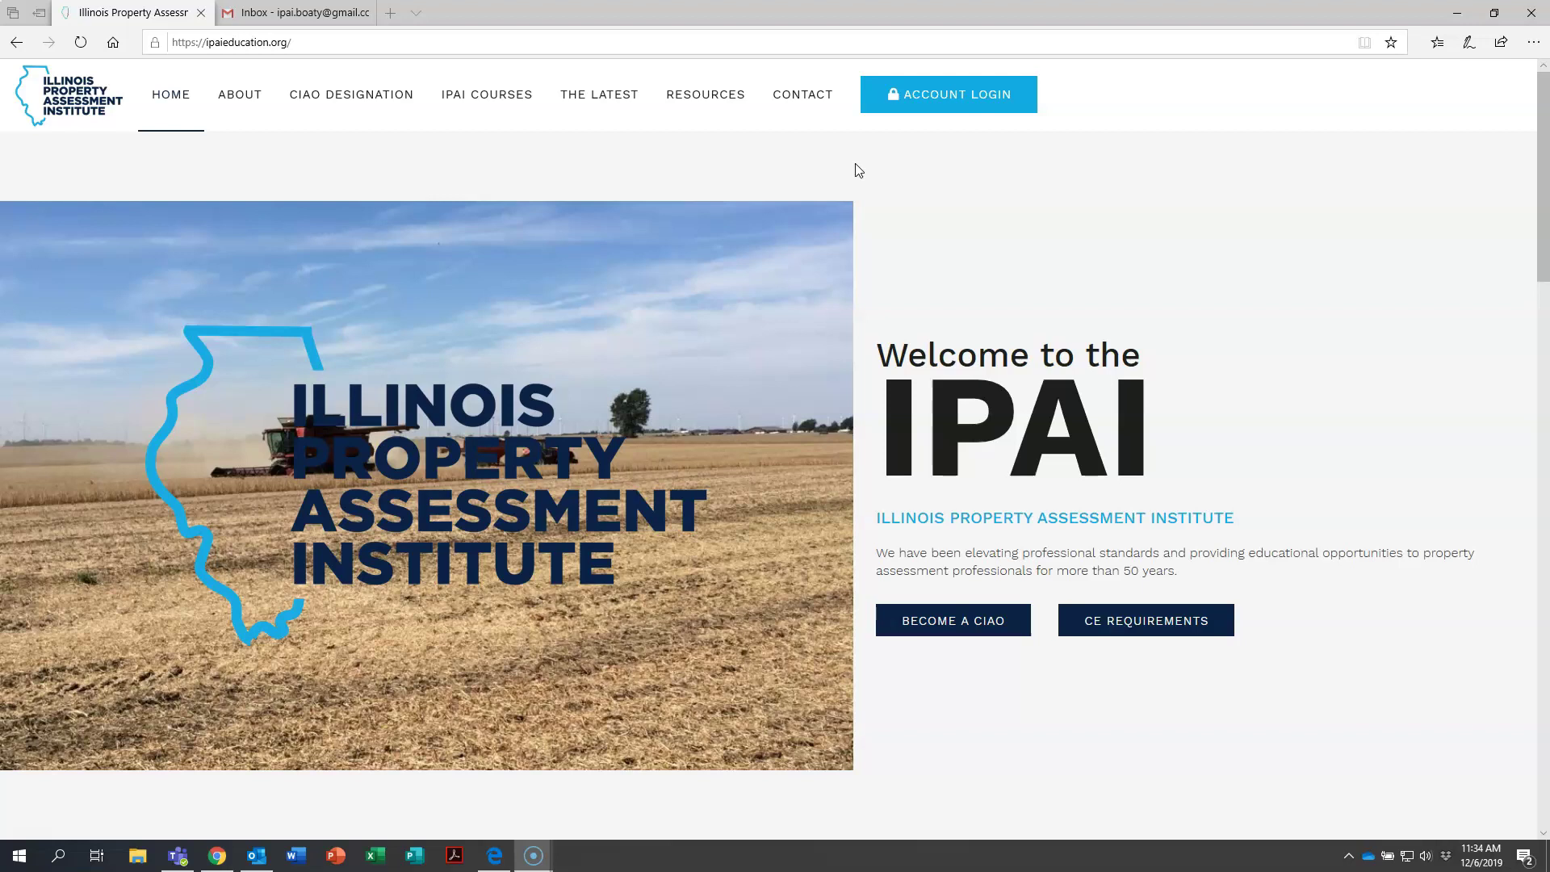
click(942, 97)
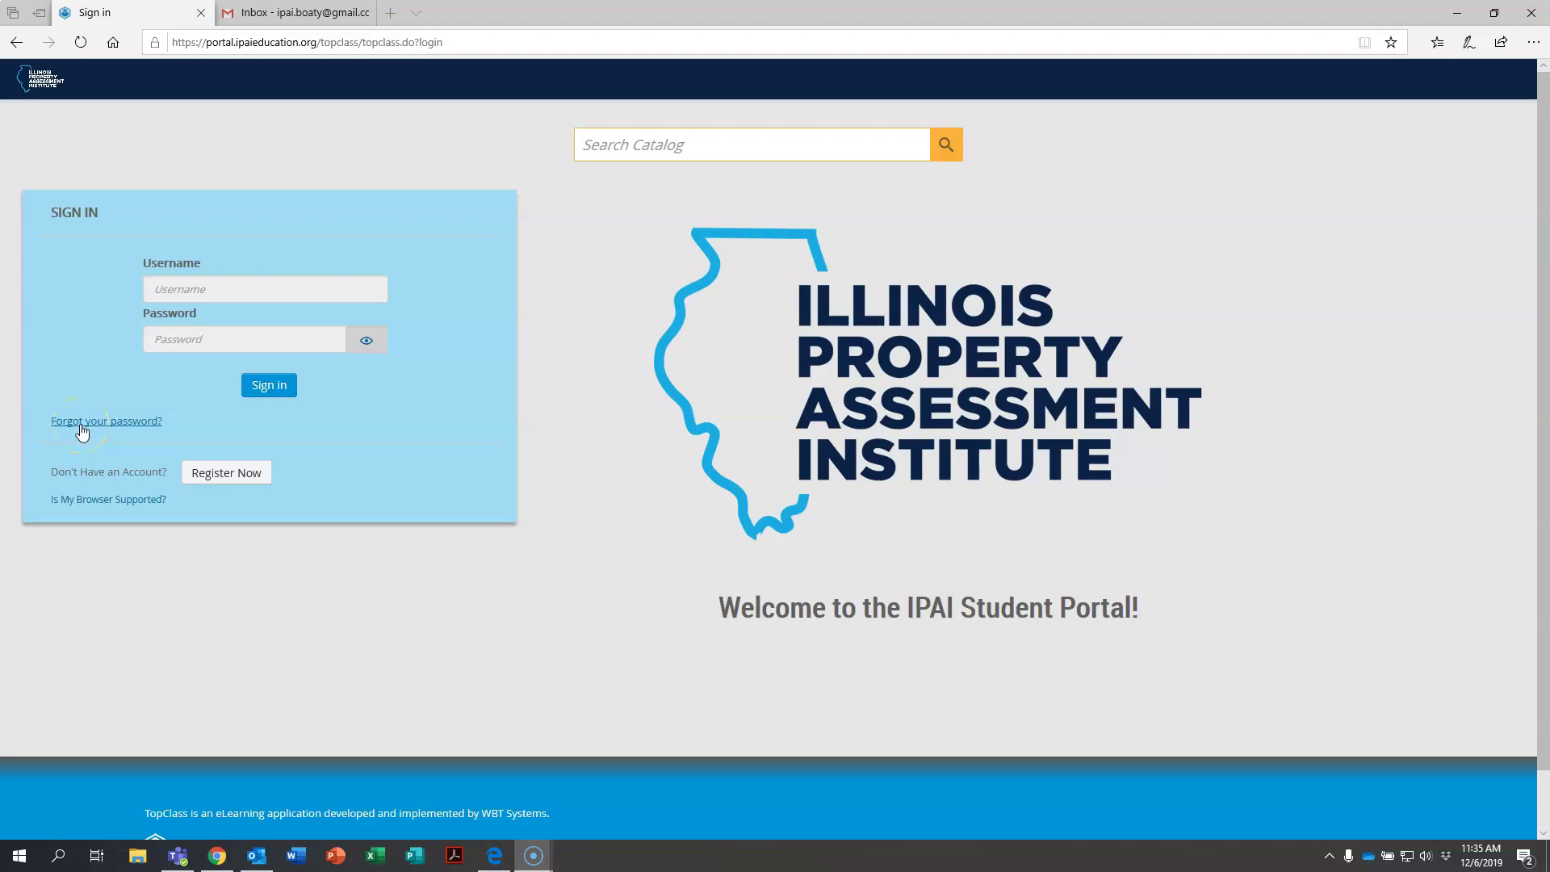
Submit the account e-mail address on the forgotten-password form to request a reset.
click(136, 422)
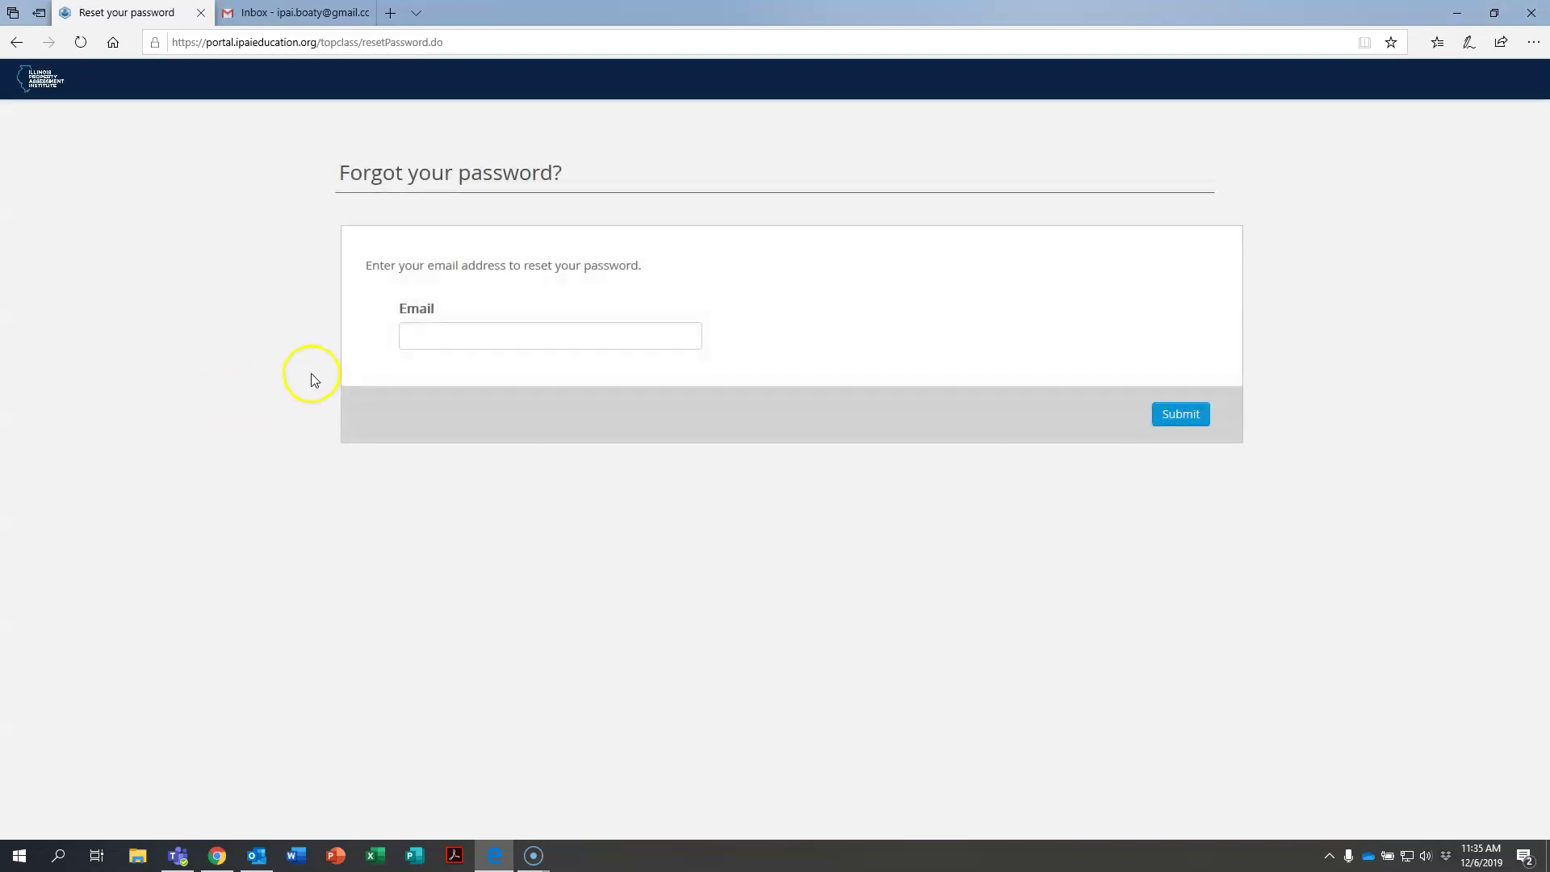
click(436, 334)
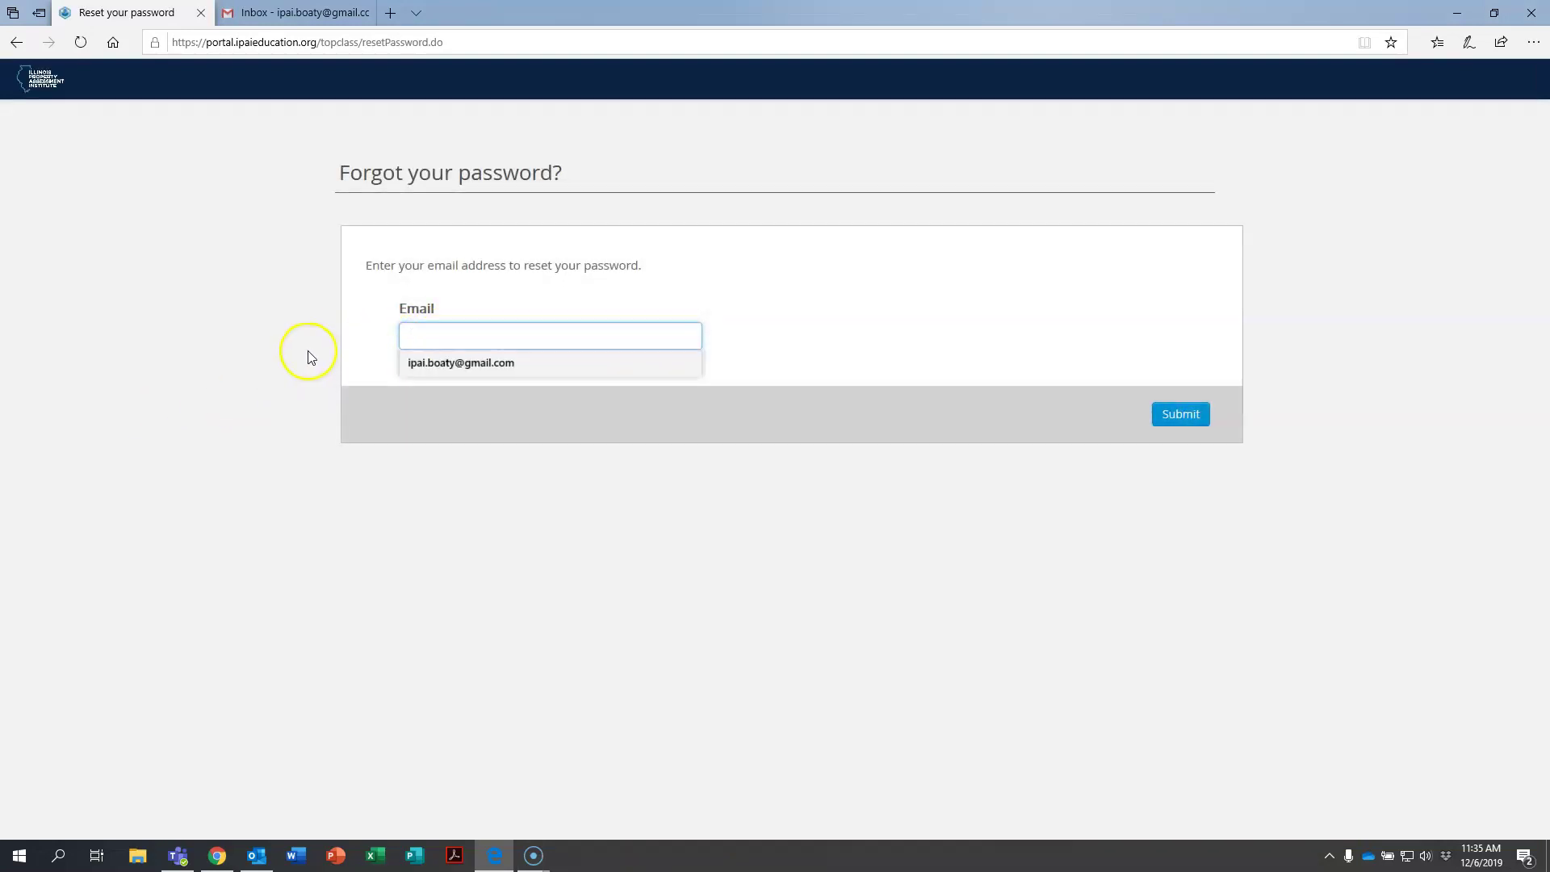
click(307, 335)
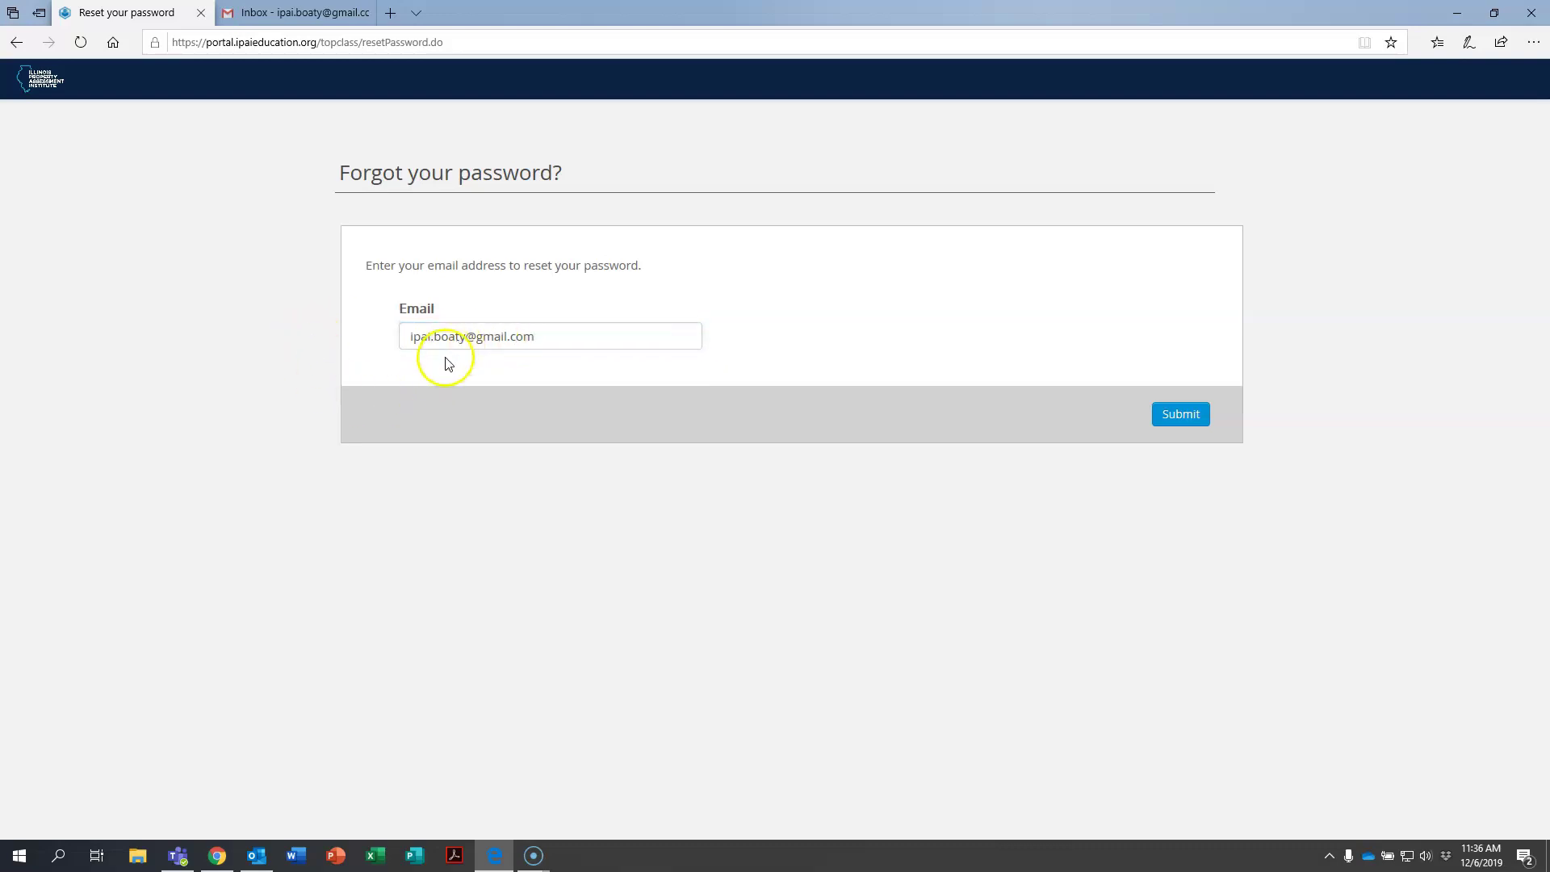
click(1184, 418)
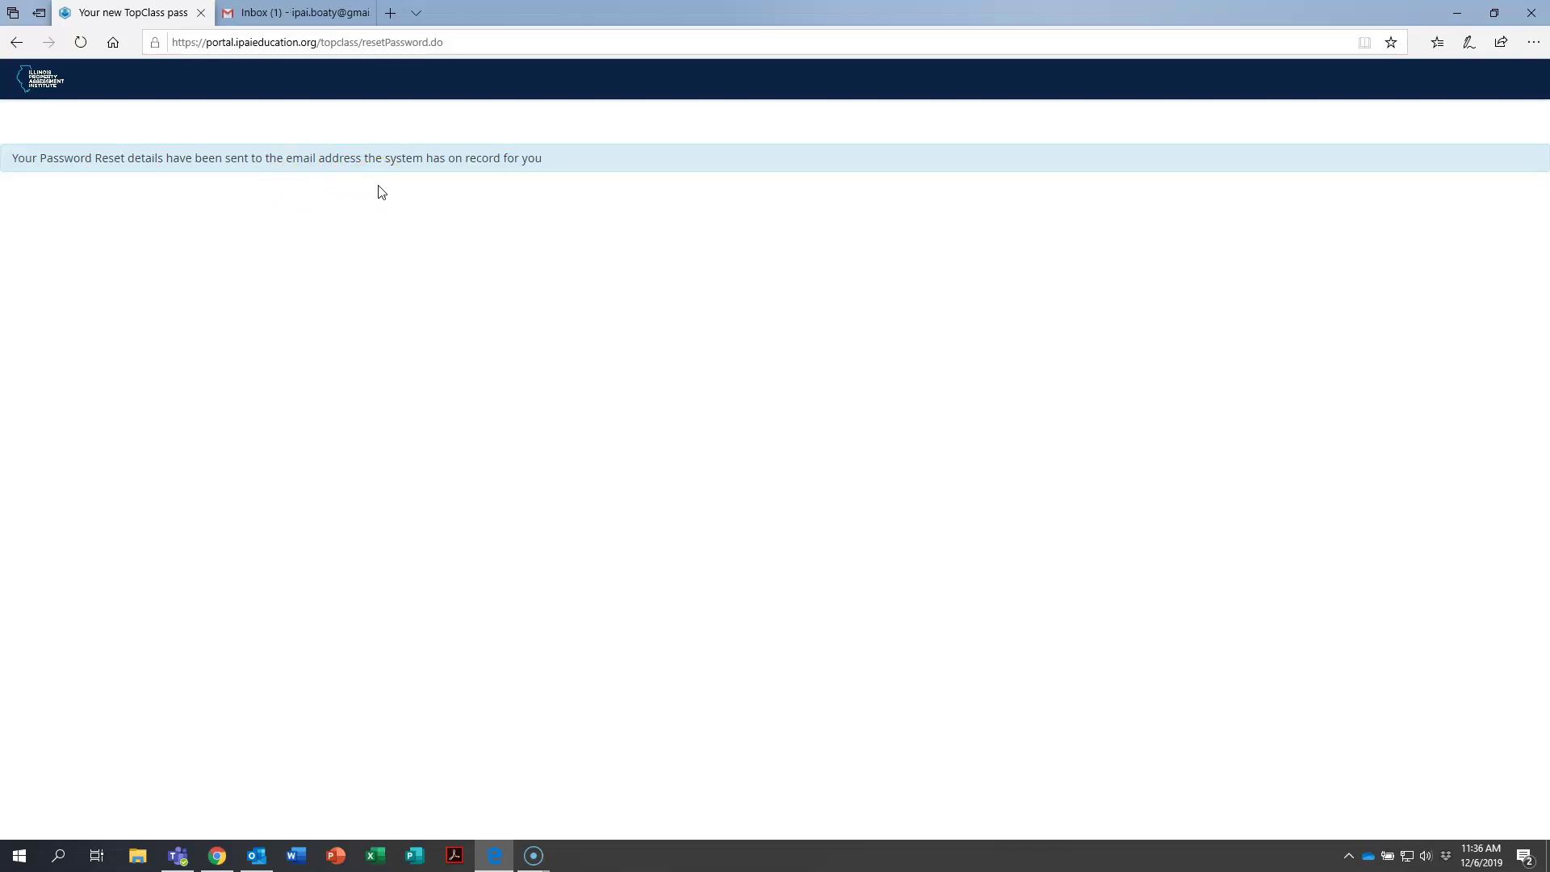
click(359, 206)
Open the 'IPAI Student Portal password reset' e-mail in the Gmail inbox.
click(293, 22)
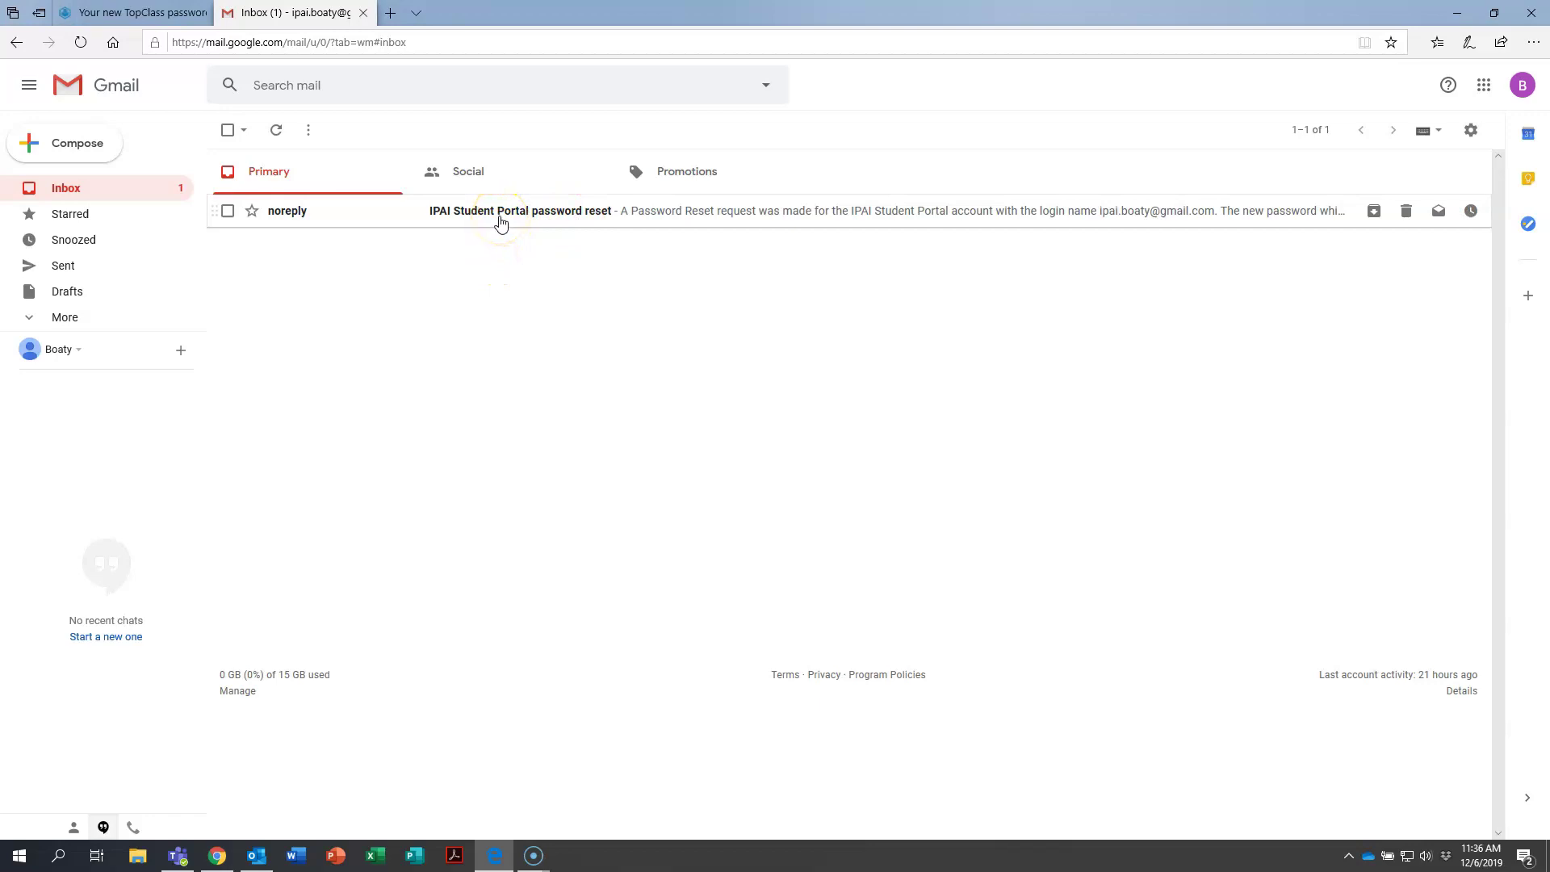
click(500, 223)
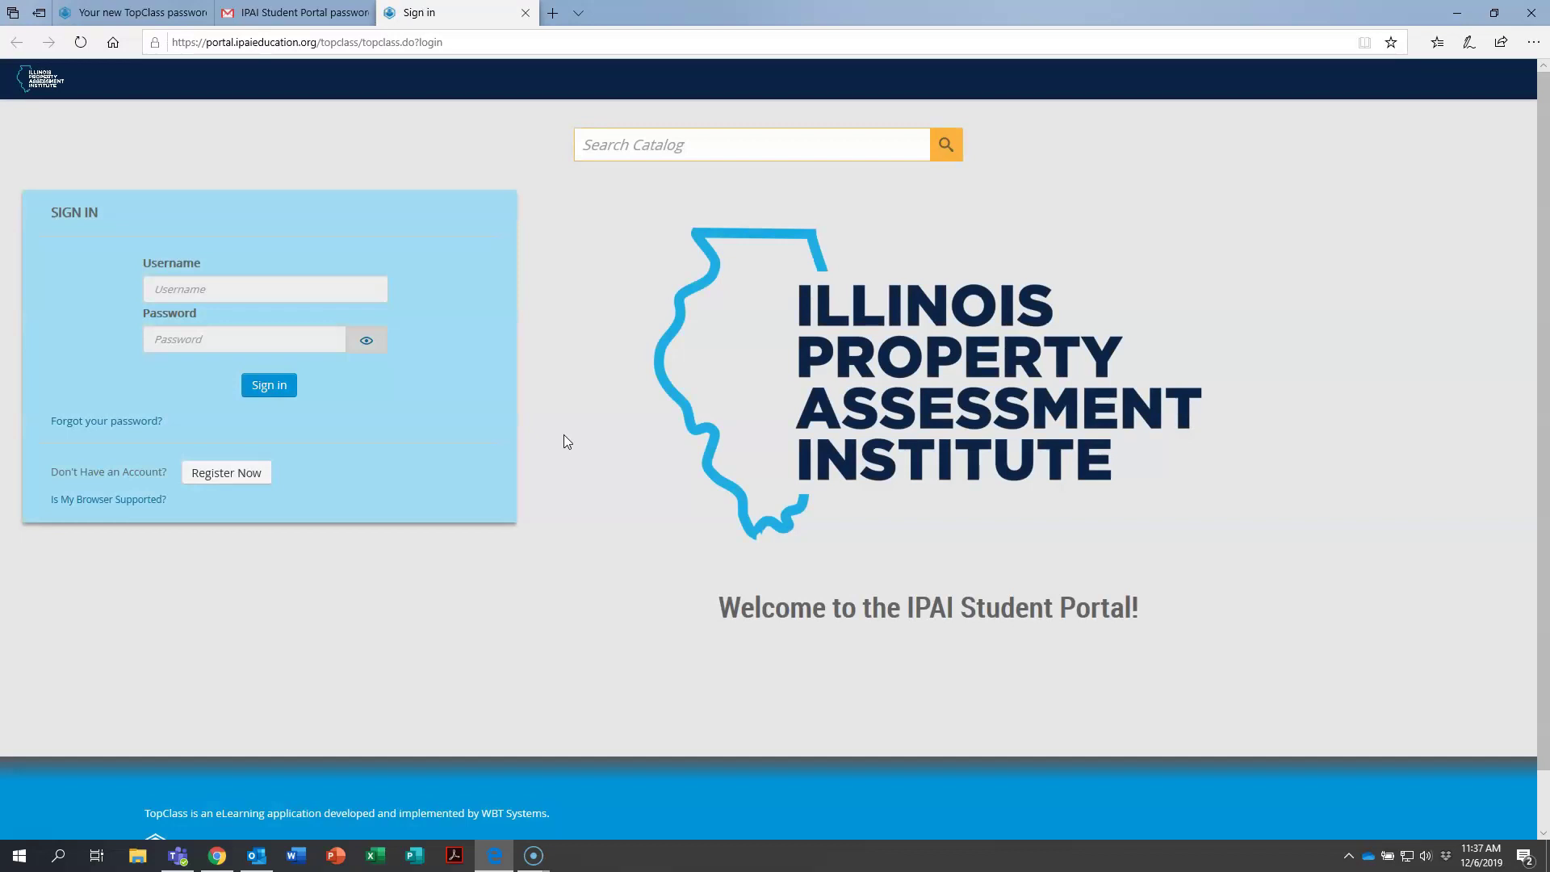
Sign in using the account e-mail and the temporary password copied from the reset e-mail.
click(280, 291)
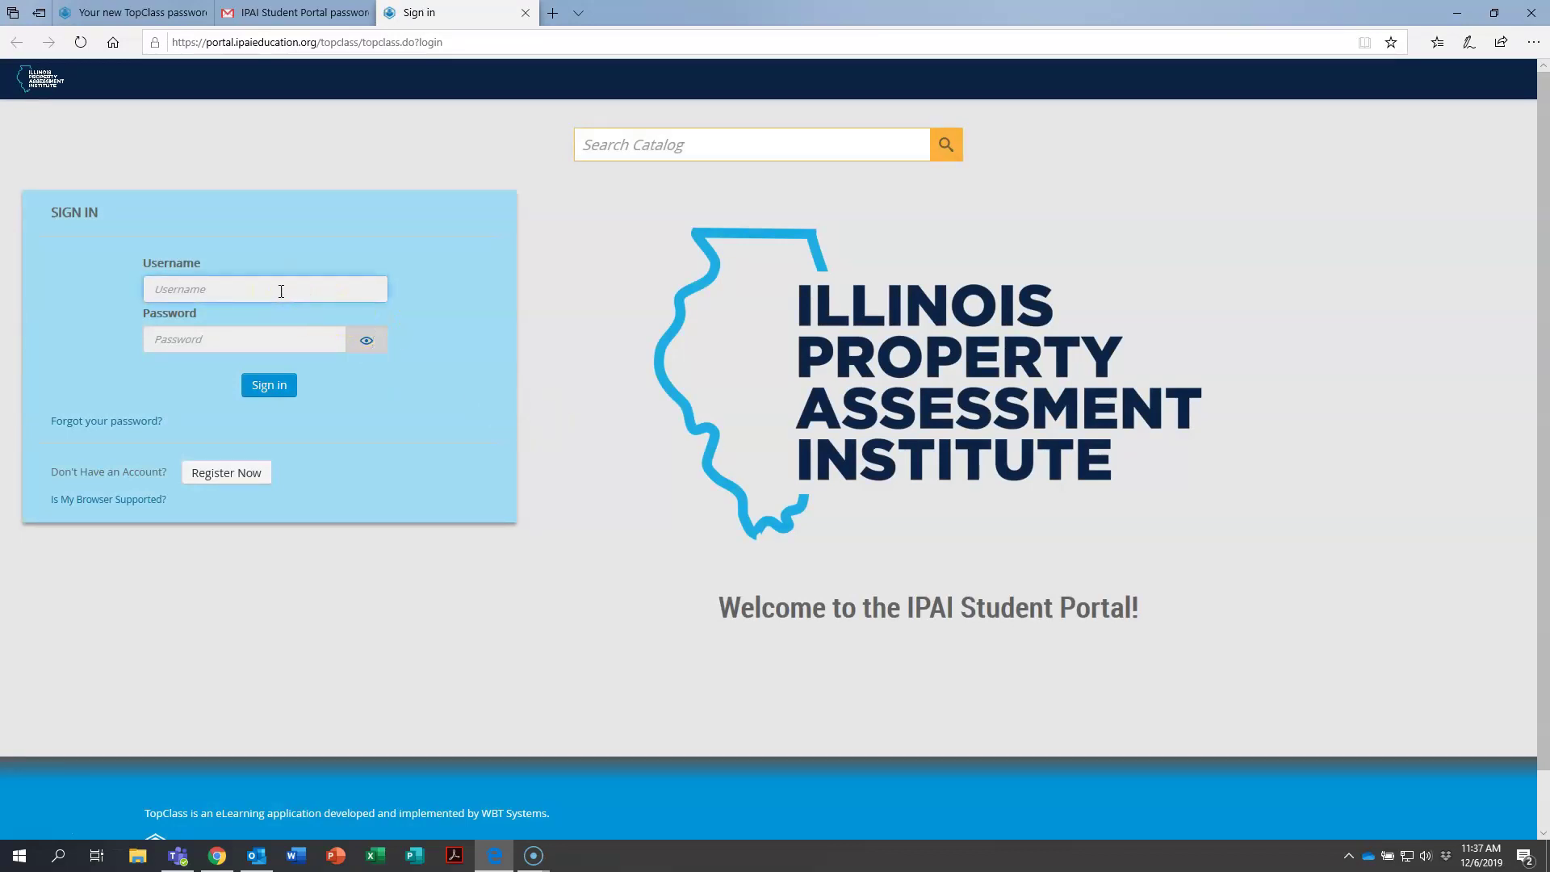
key(Tab)
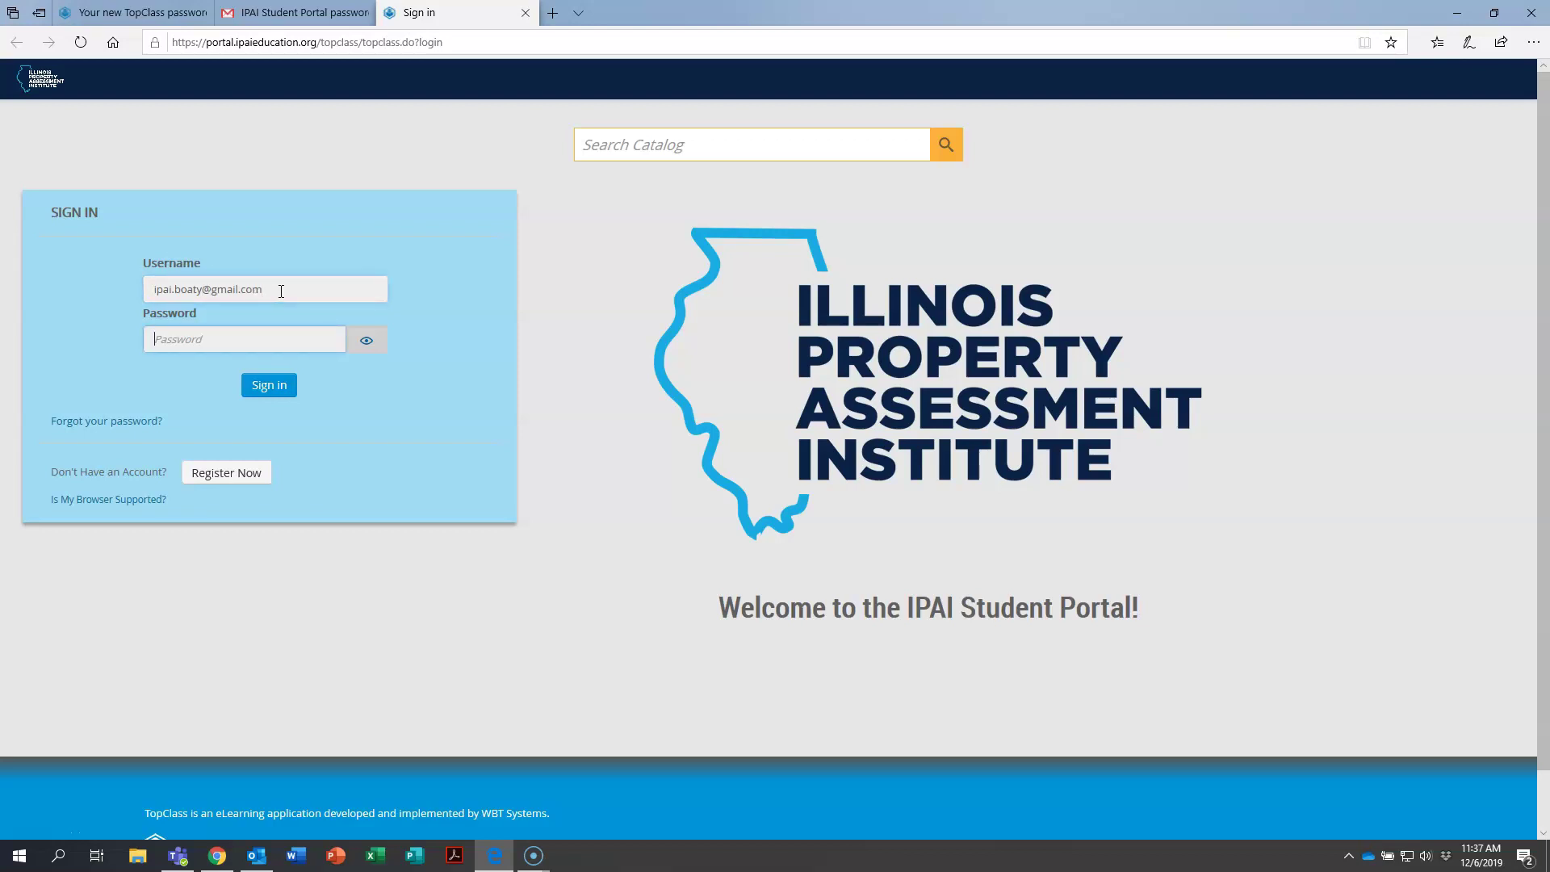
click(318, 16)
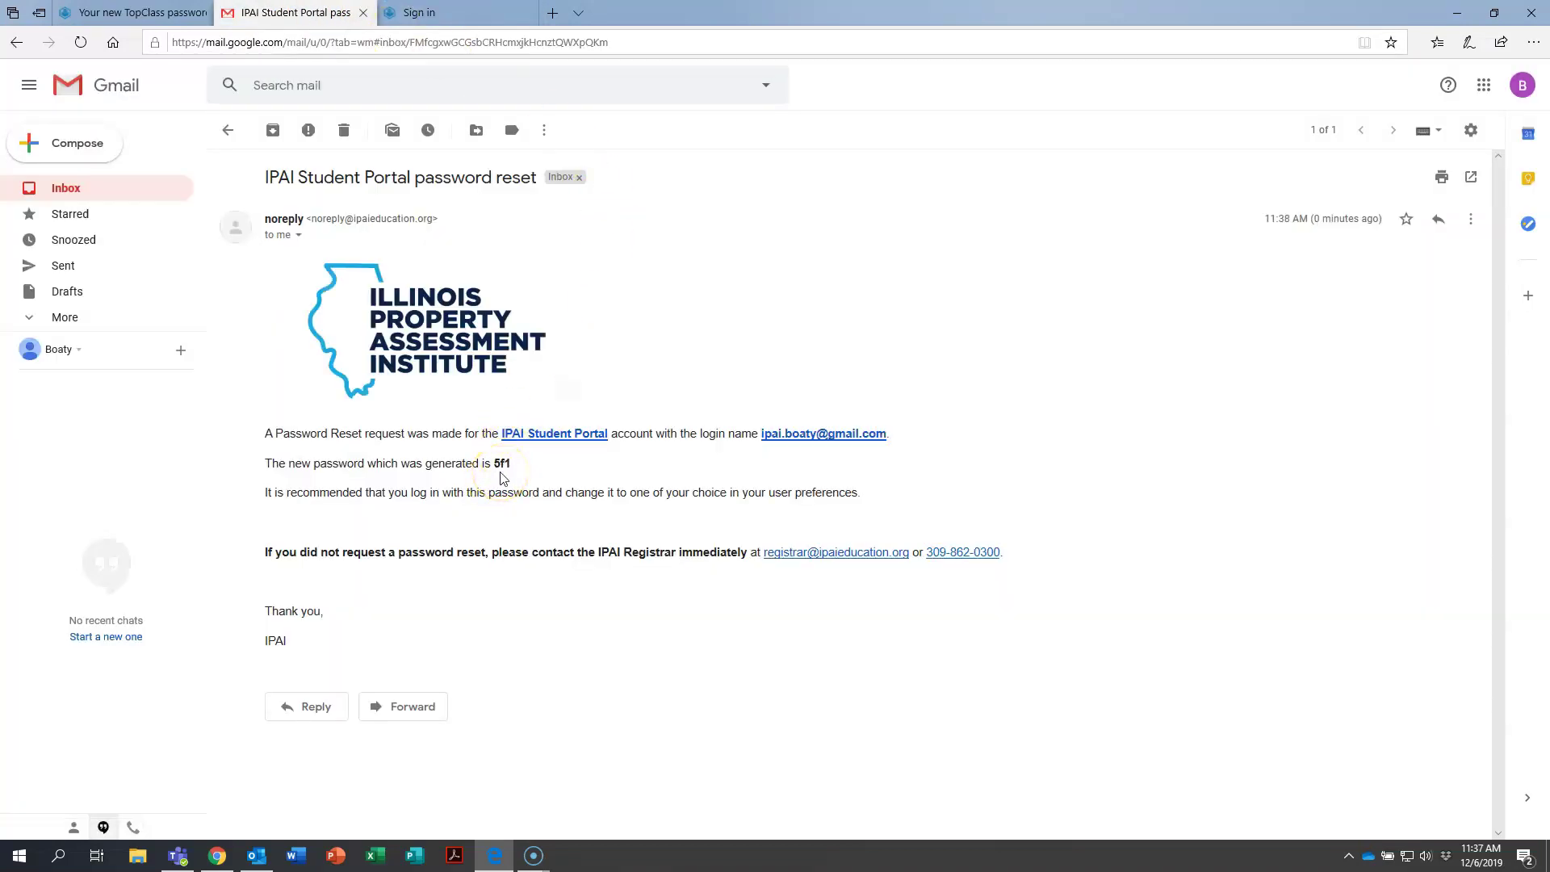
click(460, 12)
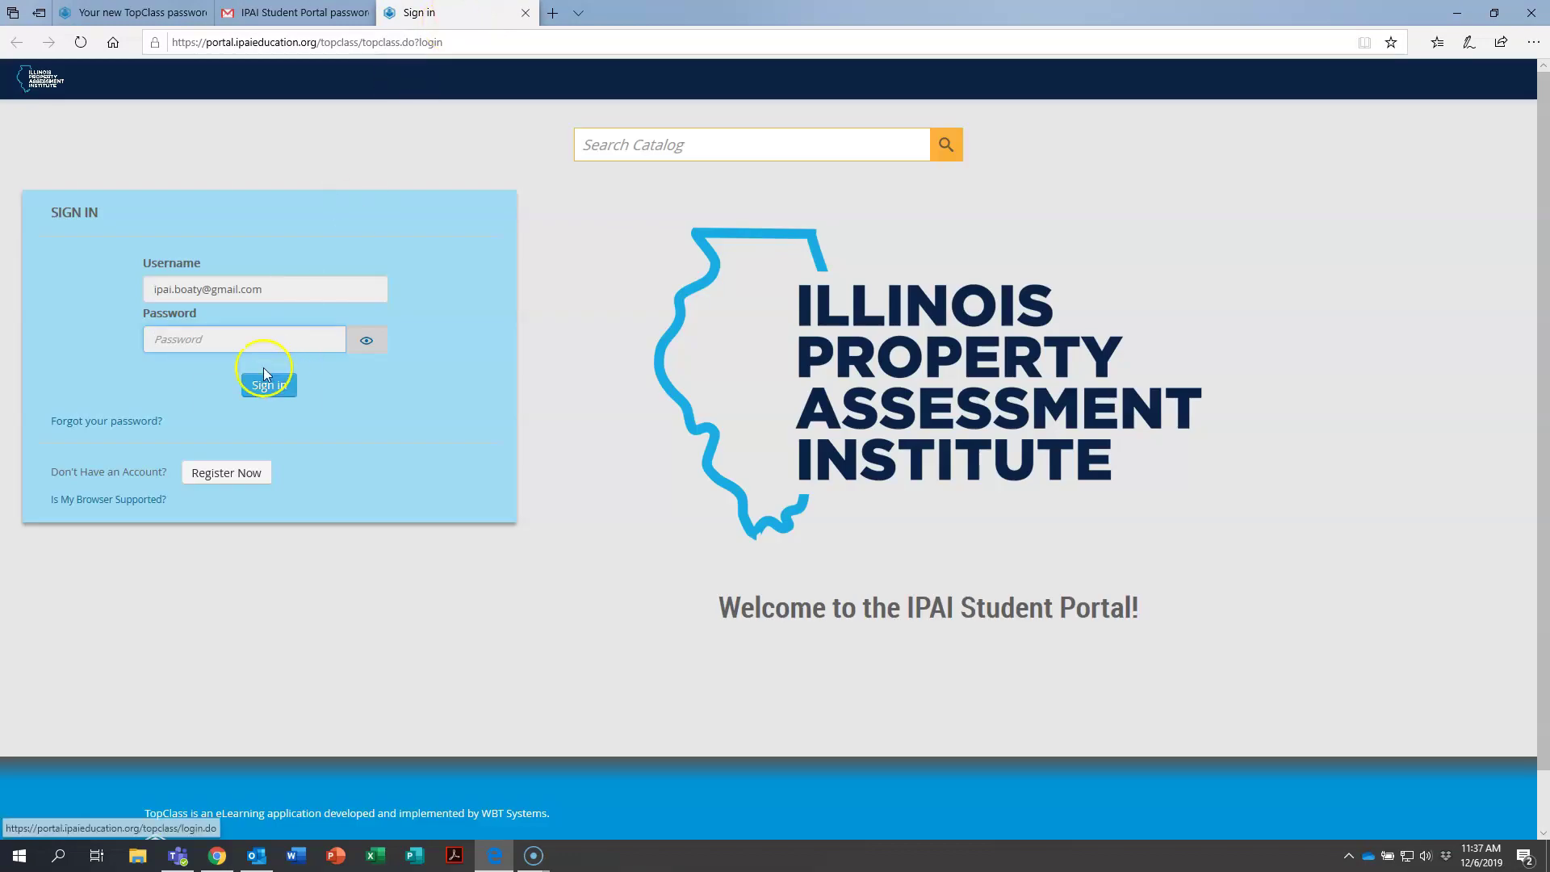
click(233, 338)
text(5)
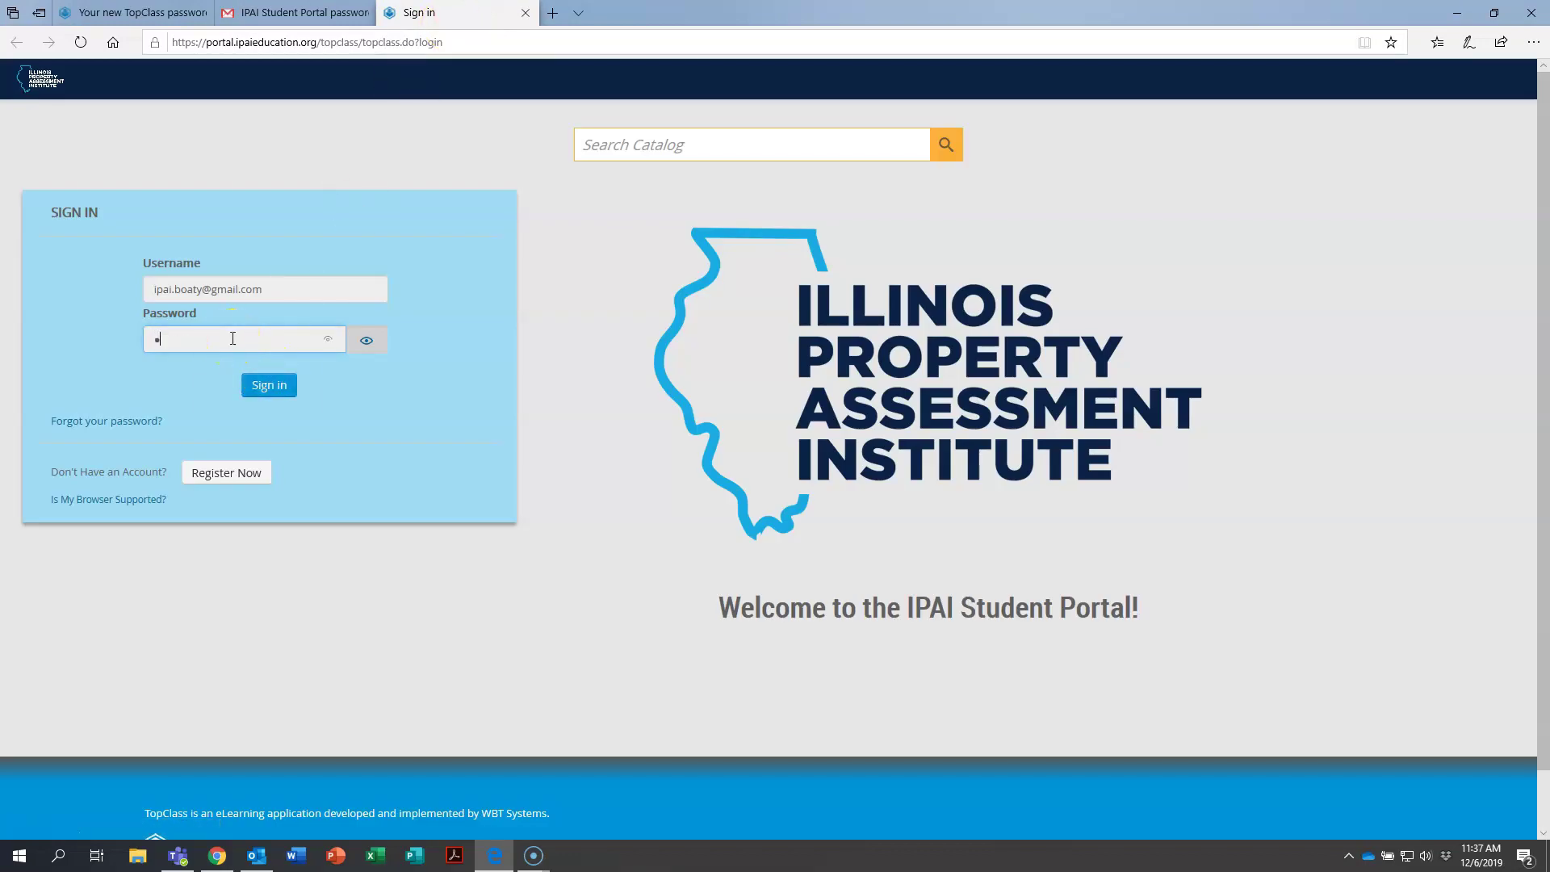
text(5)
click(268, 386)
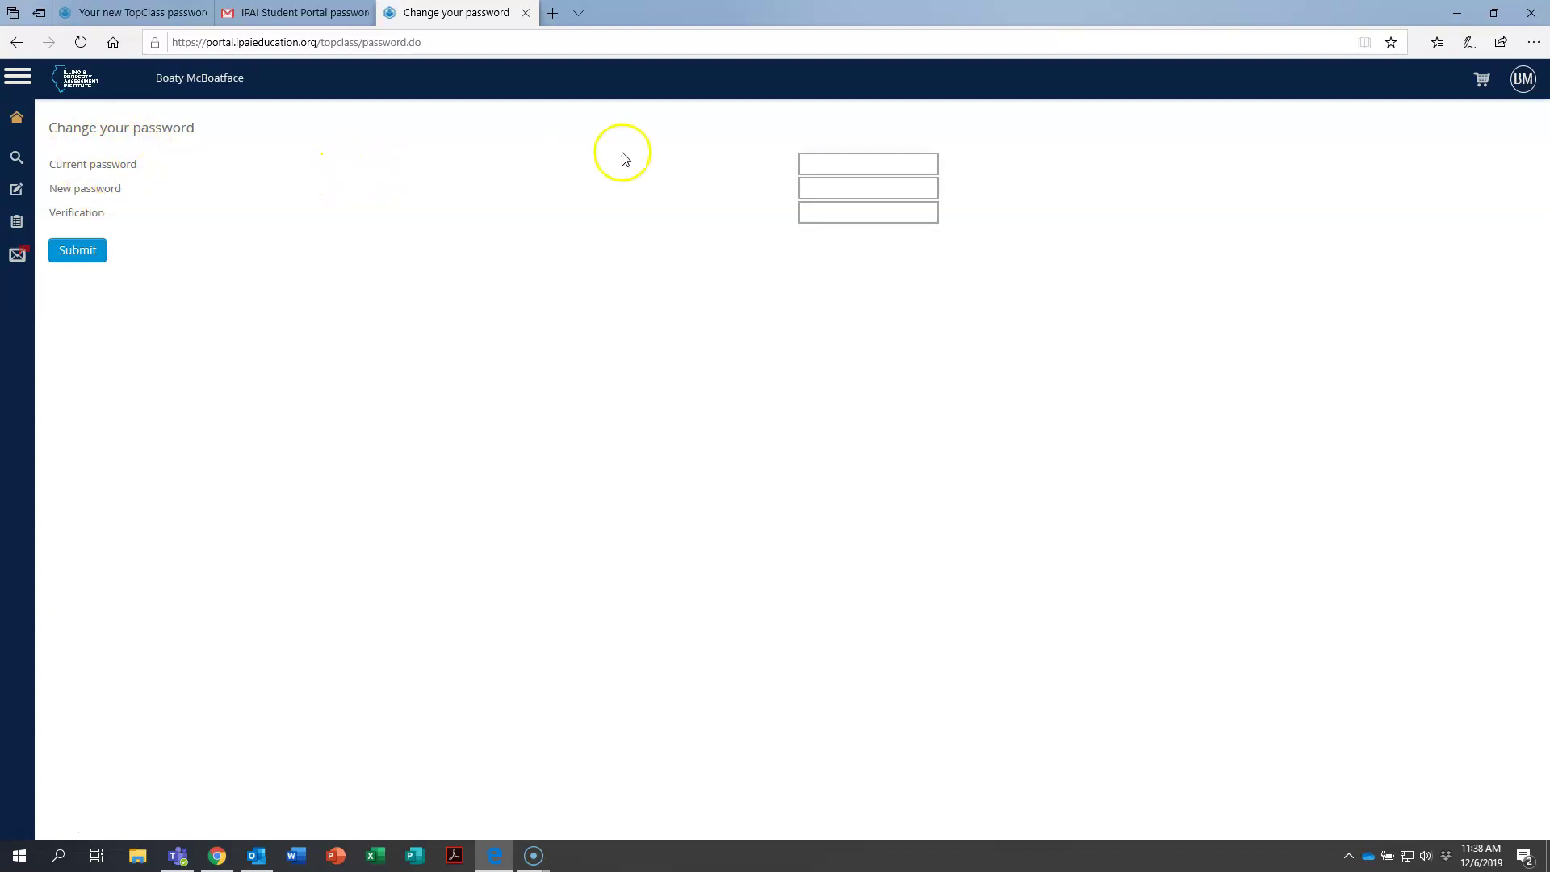
Enter the temporary password as current, then the new eight-character password twice.
click(806, 164)
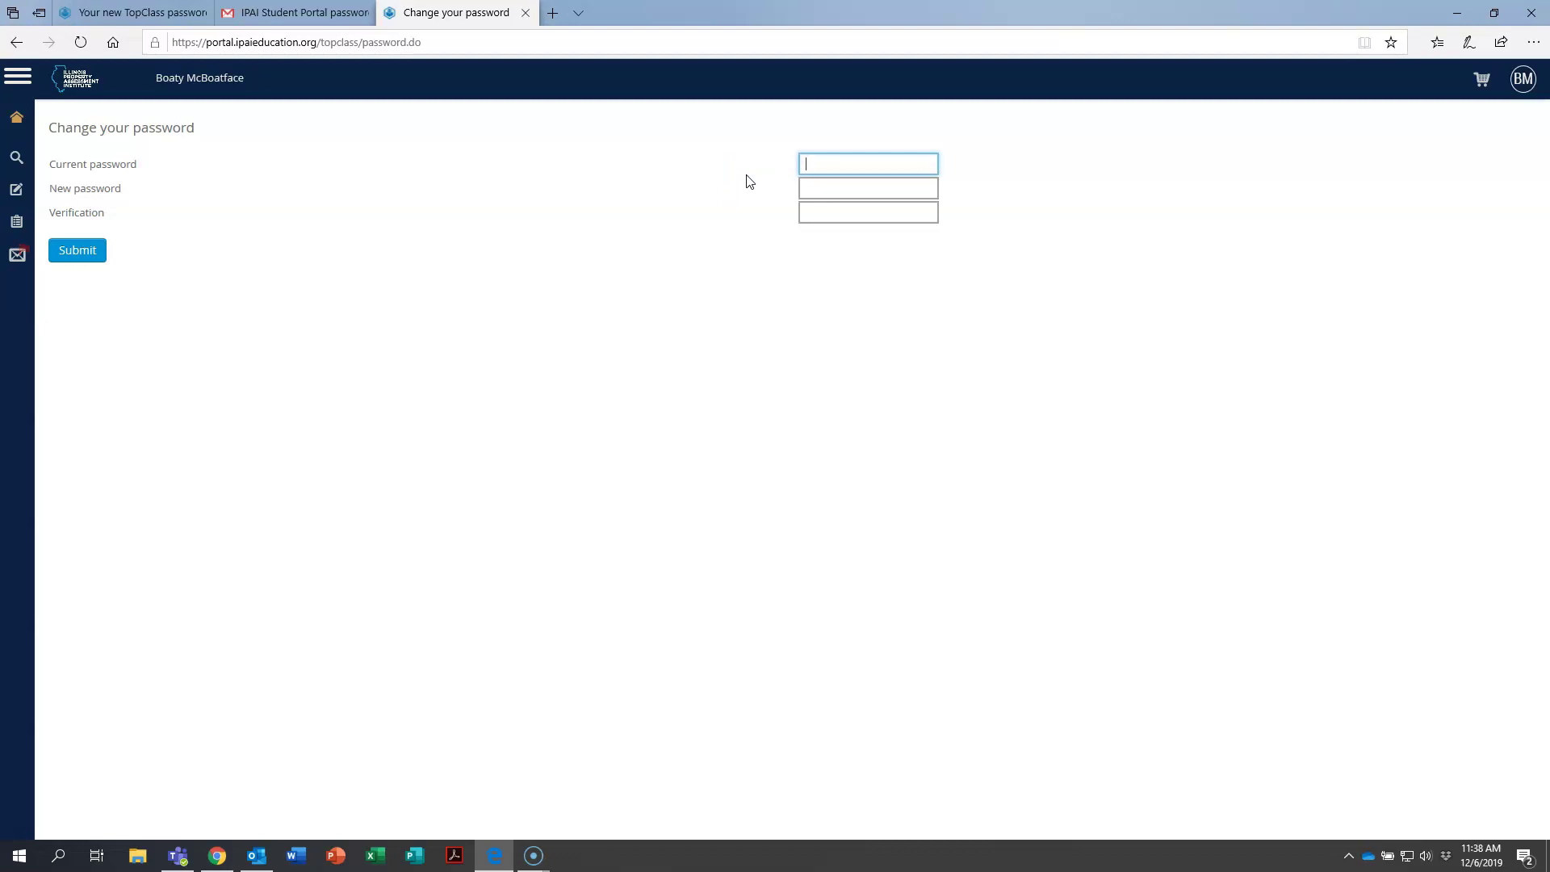
text(•••)
key(Tab)
text(••••••••)
key(Tab)
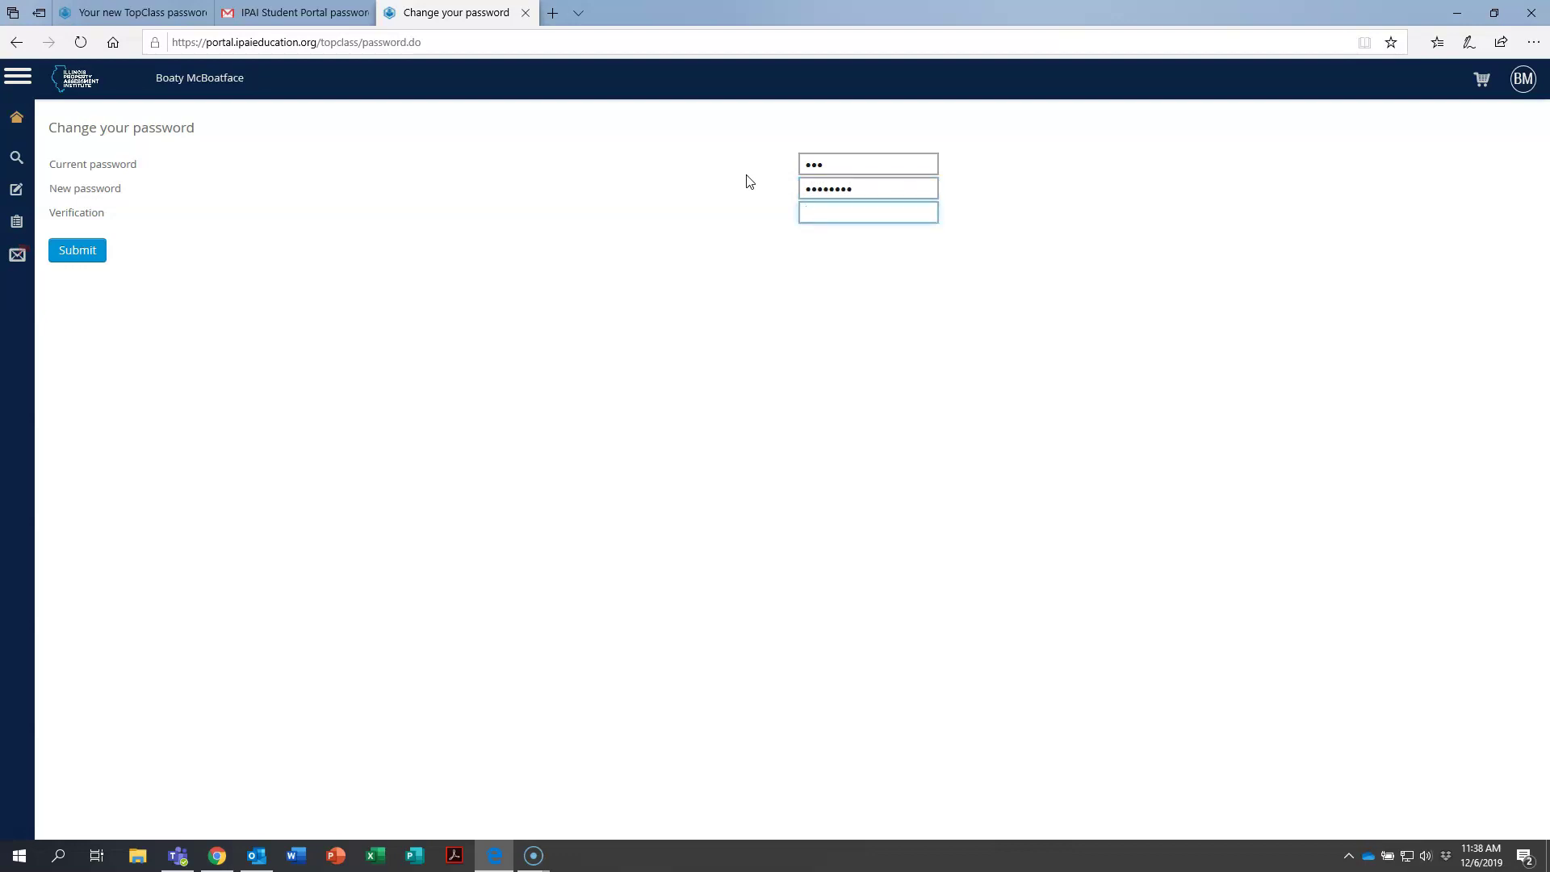
text(•••••••)
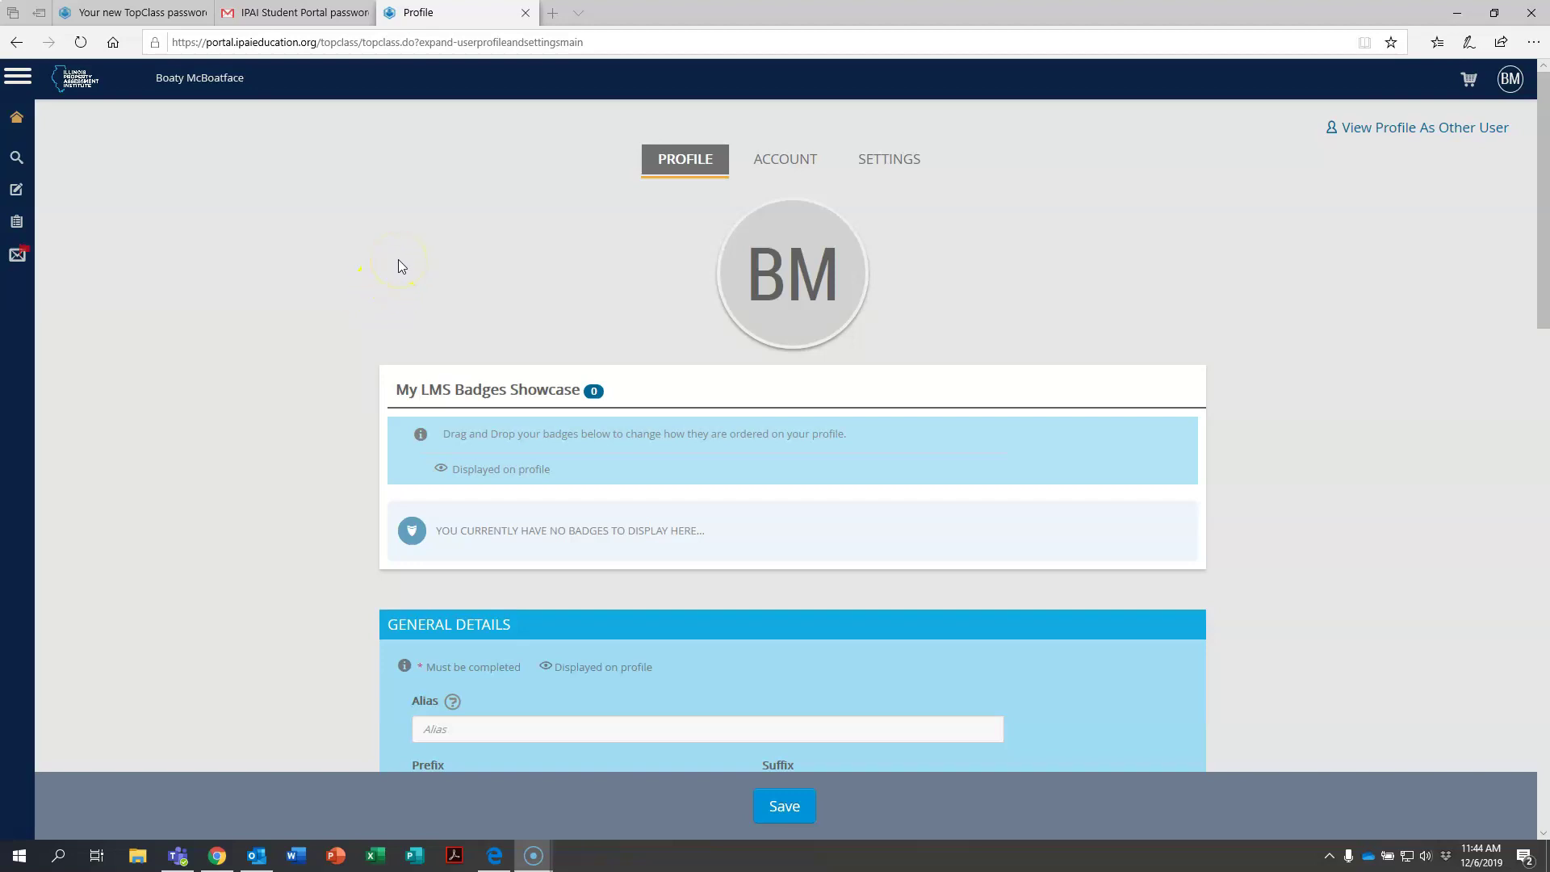
scroll(297, 283, down, 4)
click(305, 281)
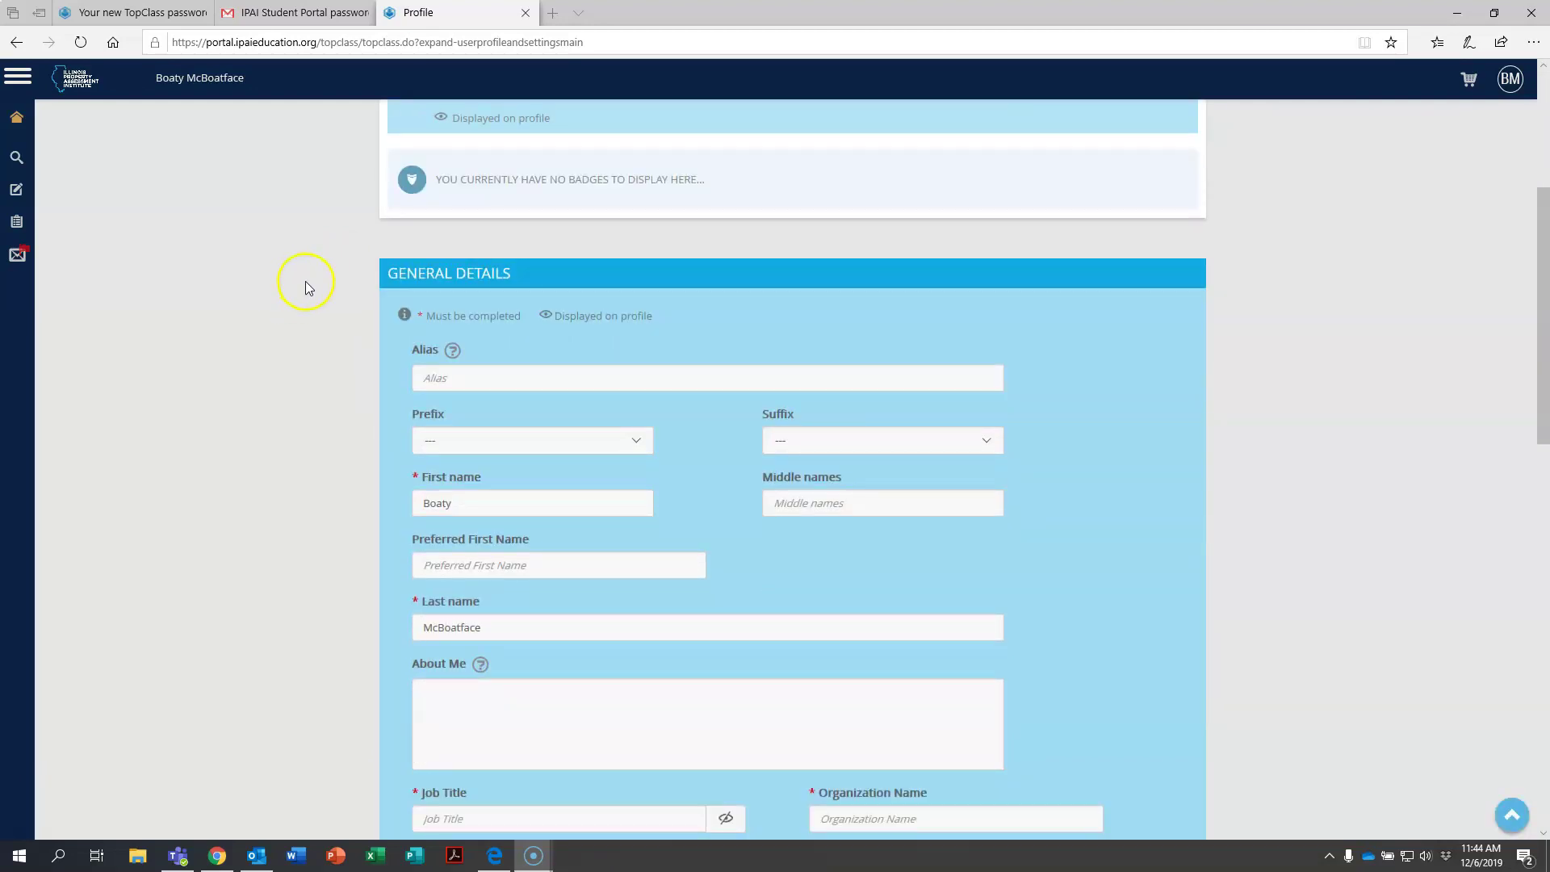
scroll(347, 298, down, 1)
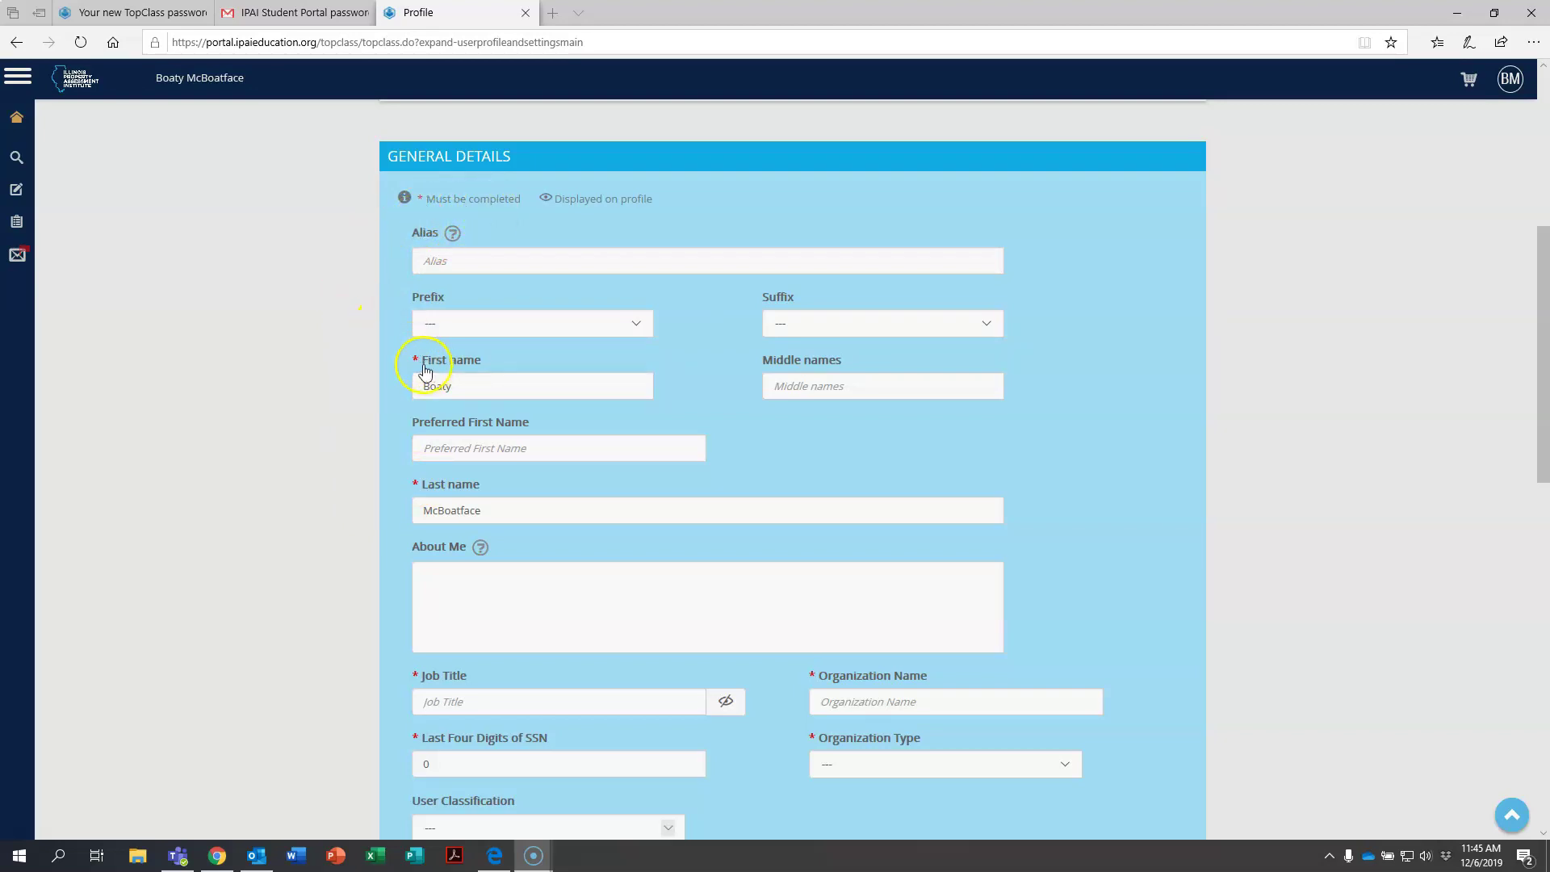
scroll(346, 469, down, 3)
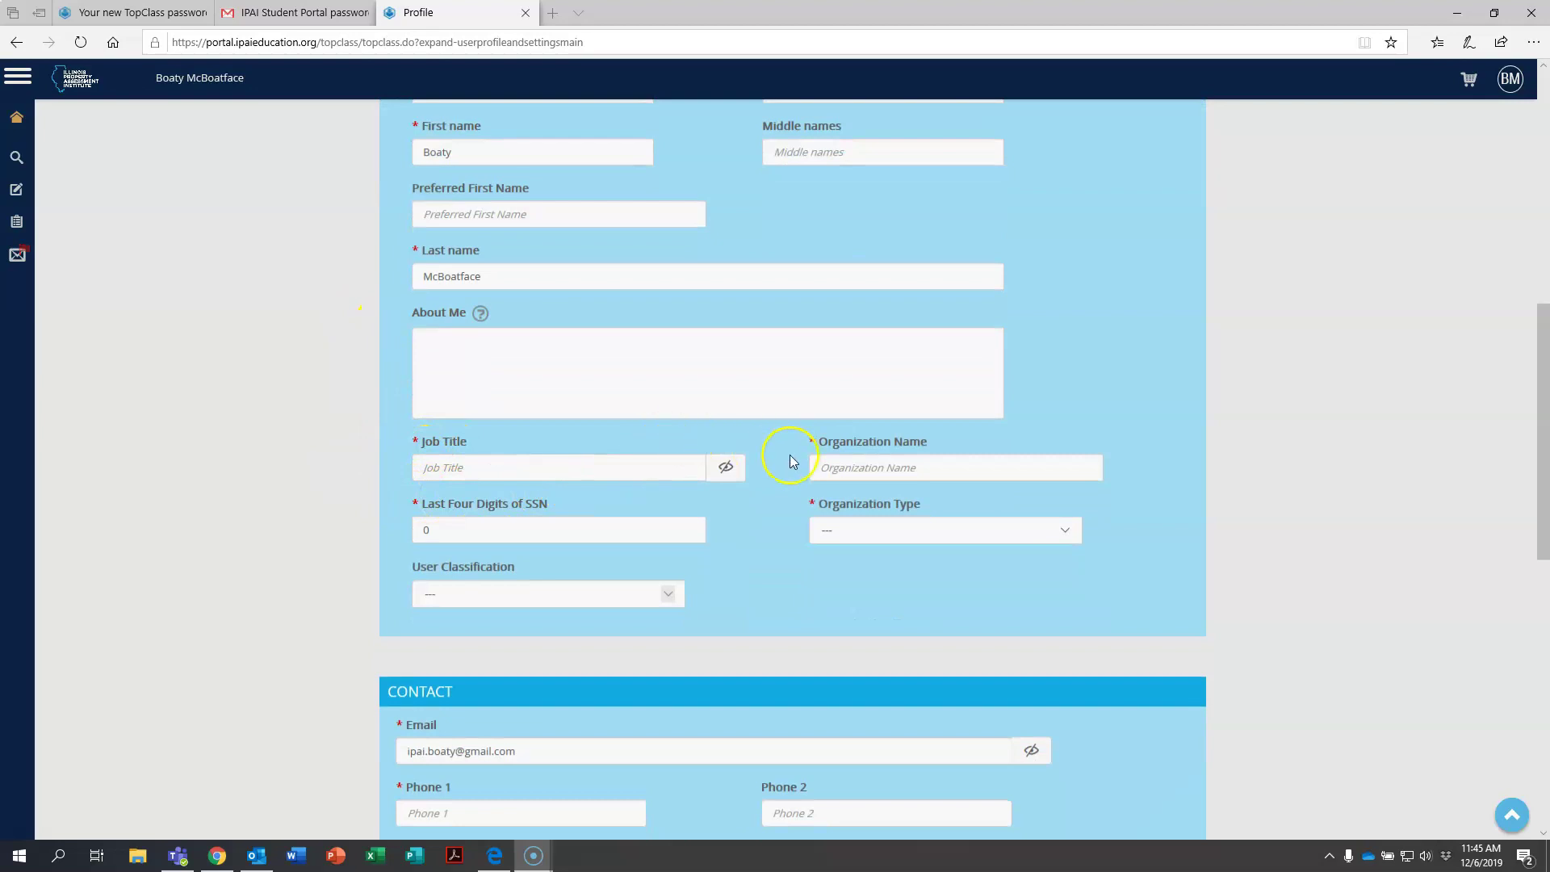
scroll(412, 523, down, 1)
scroll(360, 495, down, 2)
scroll(370, 439, up, 9)
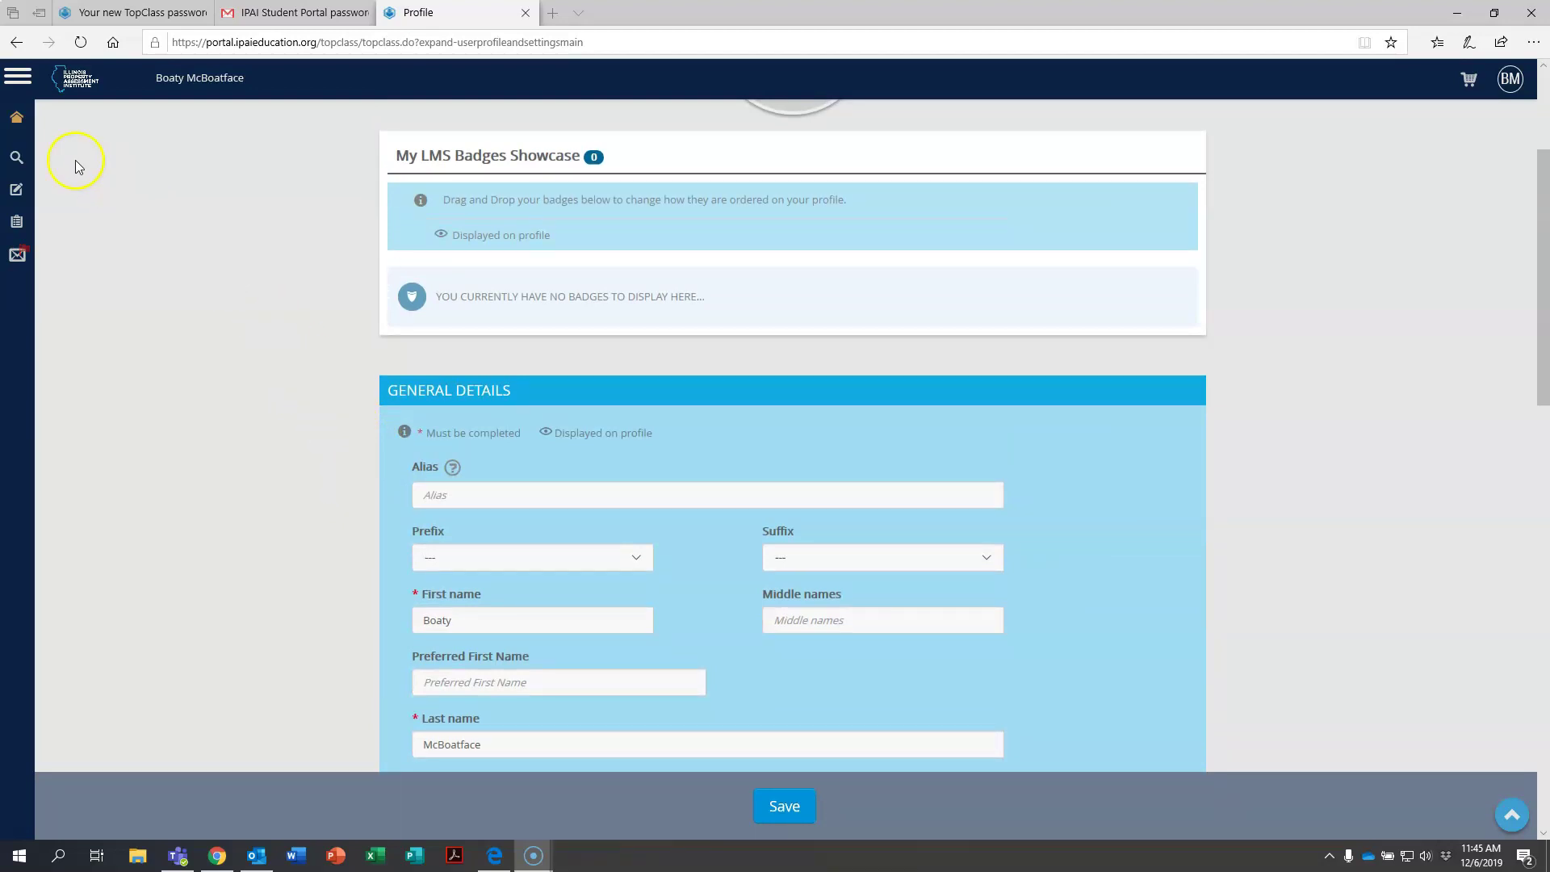
click(44, 159)
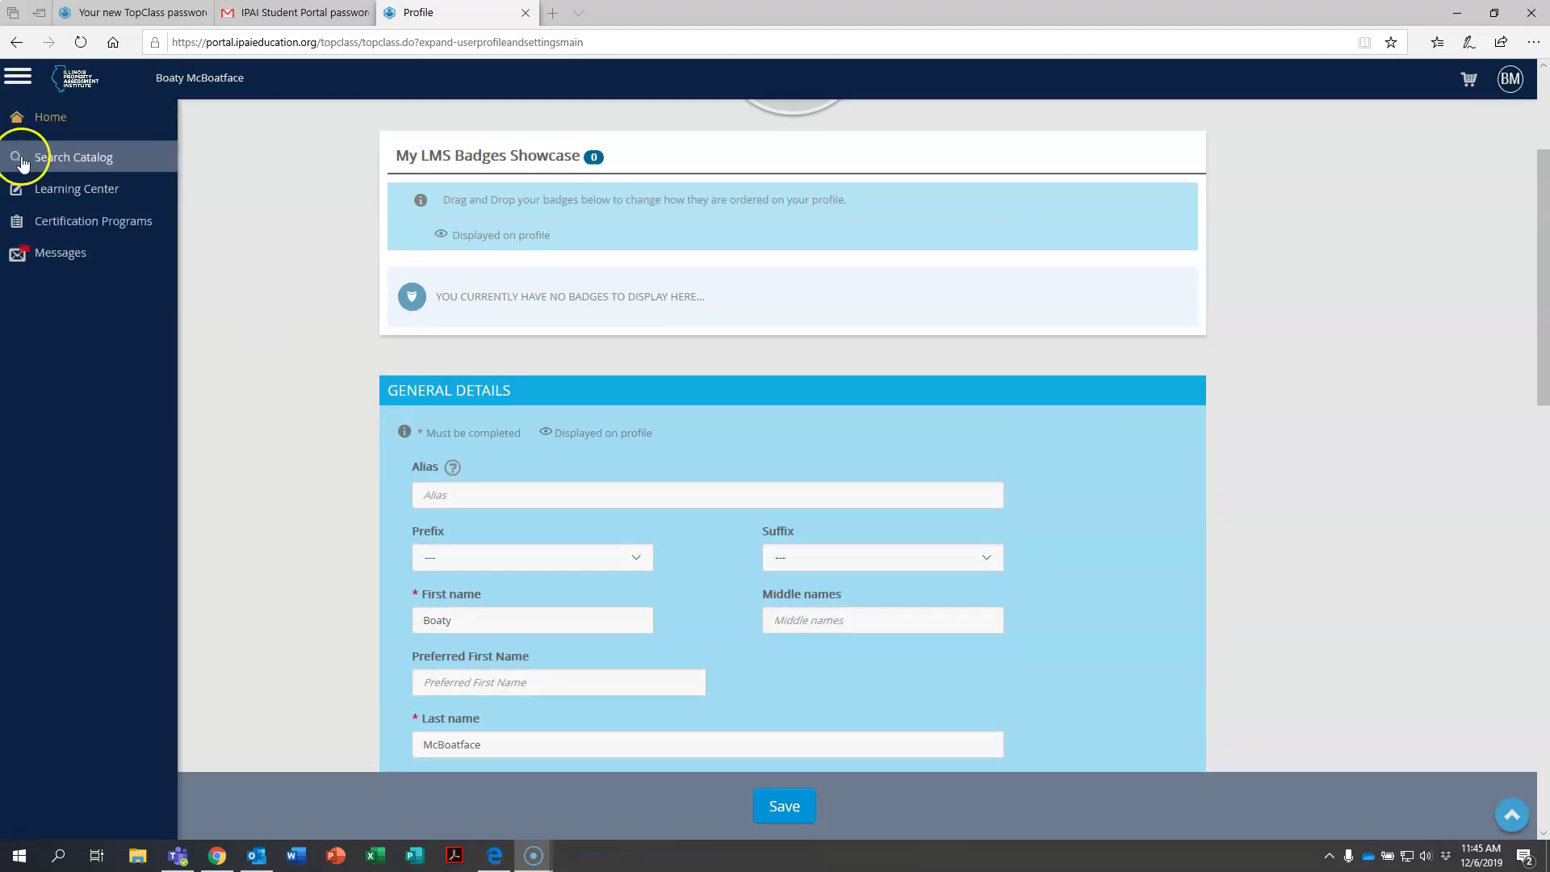
click(63, 160)
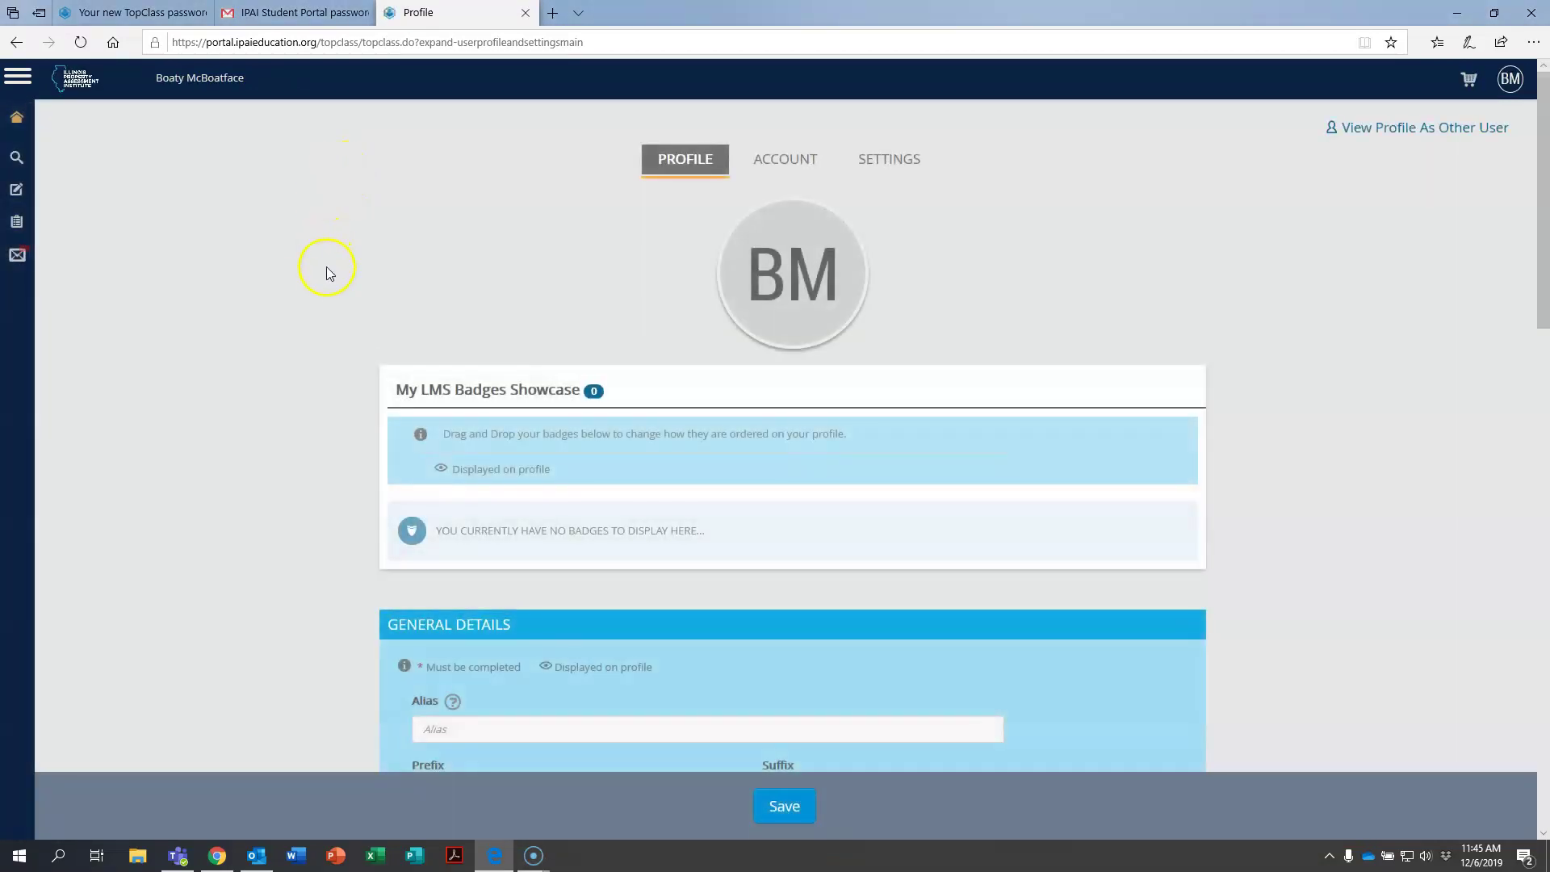
scroll(327, 258, down, 5)
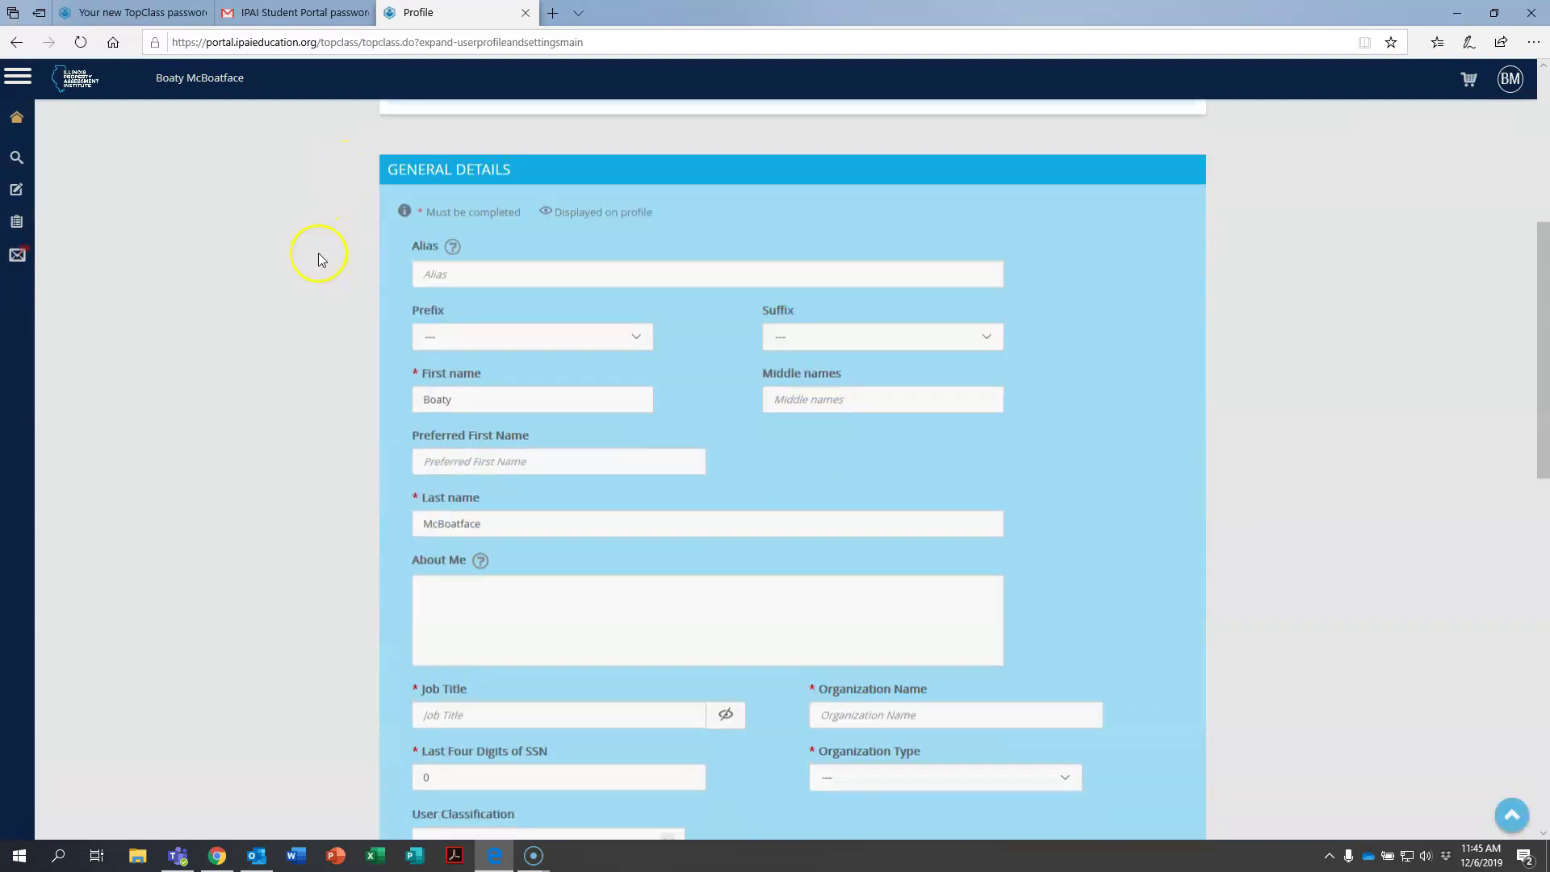
scroll(318, 254, down, 4)
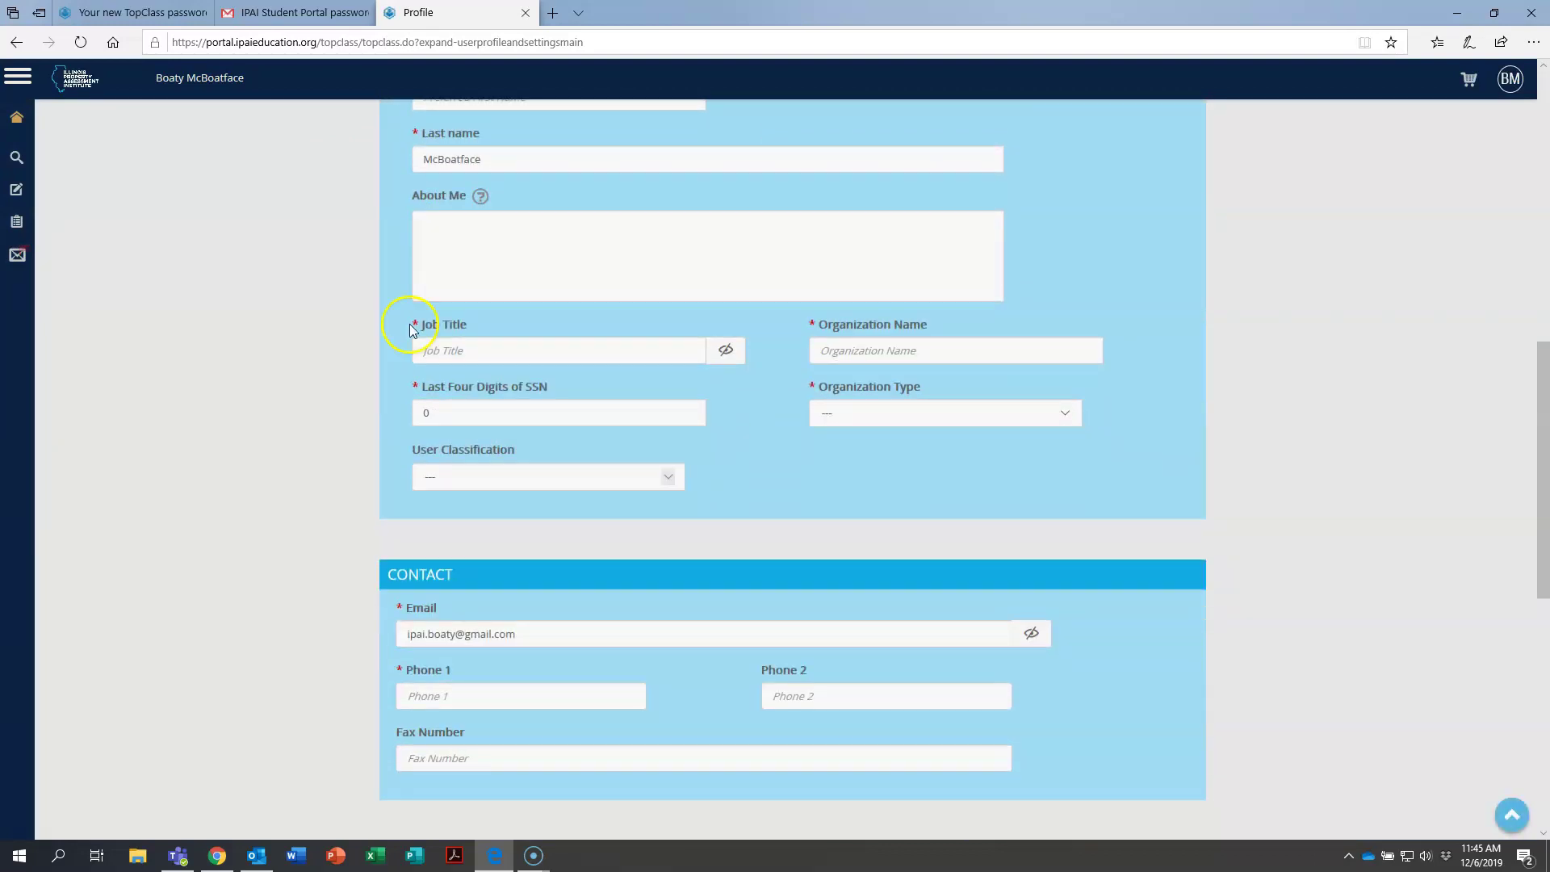
Set Job Title to Assessor and Organization to Joliet, and enter the SSN last four digits.
click(490, 349)
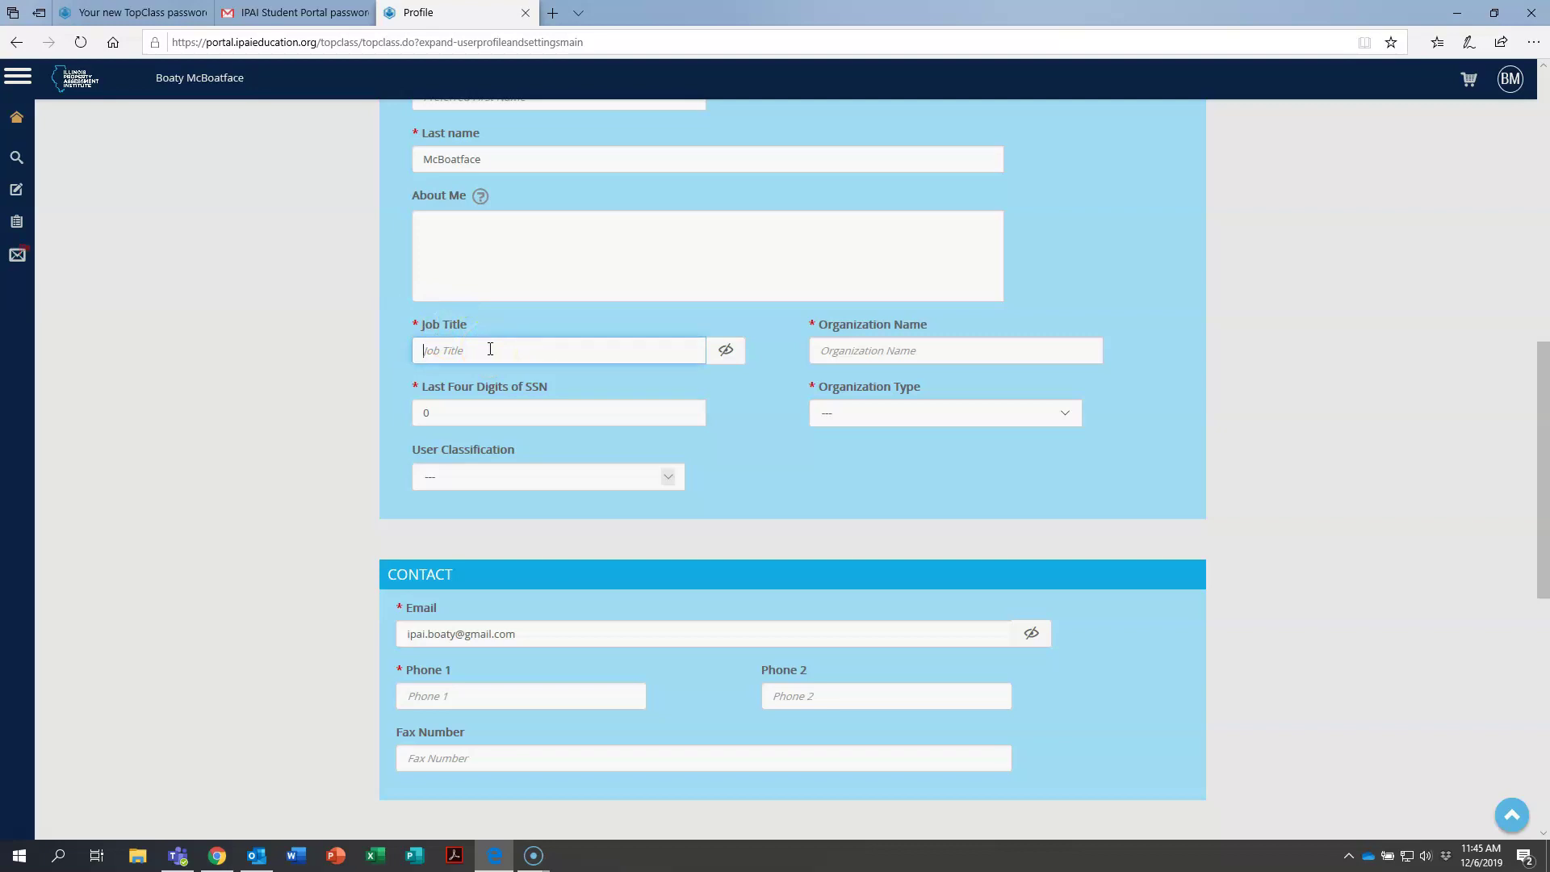
text(Assessor)
key(Tab)
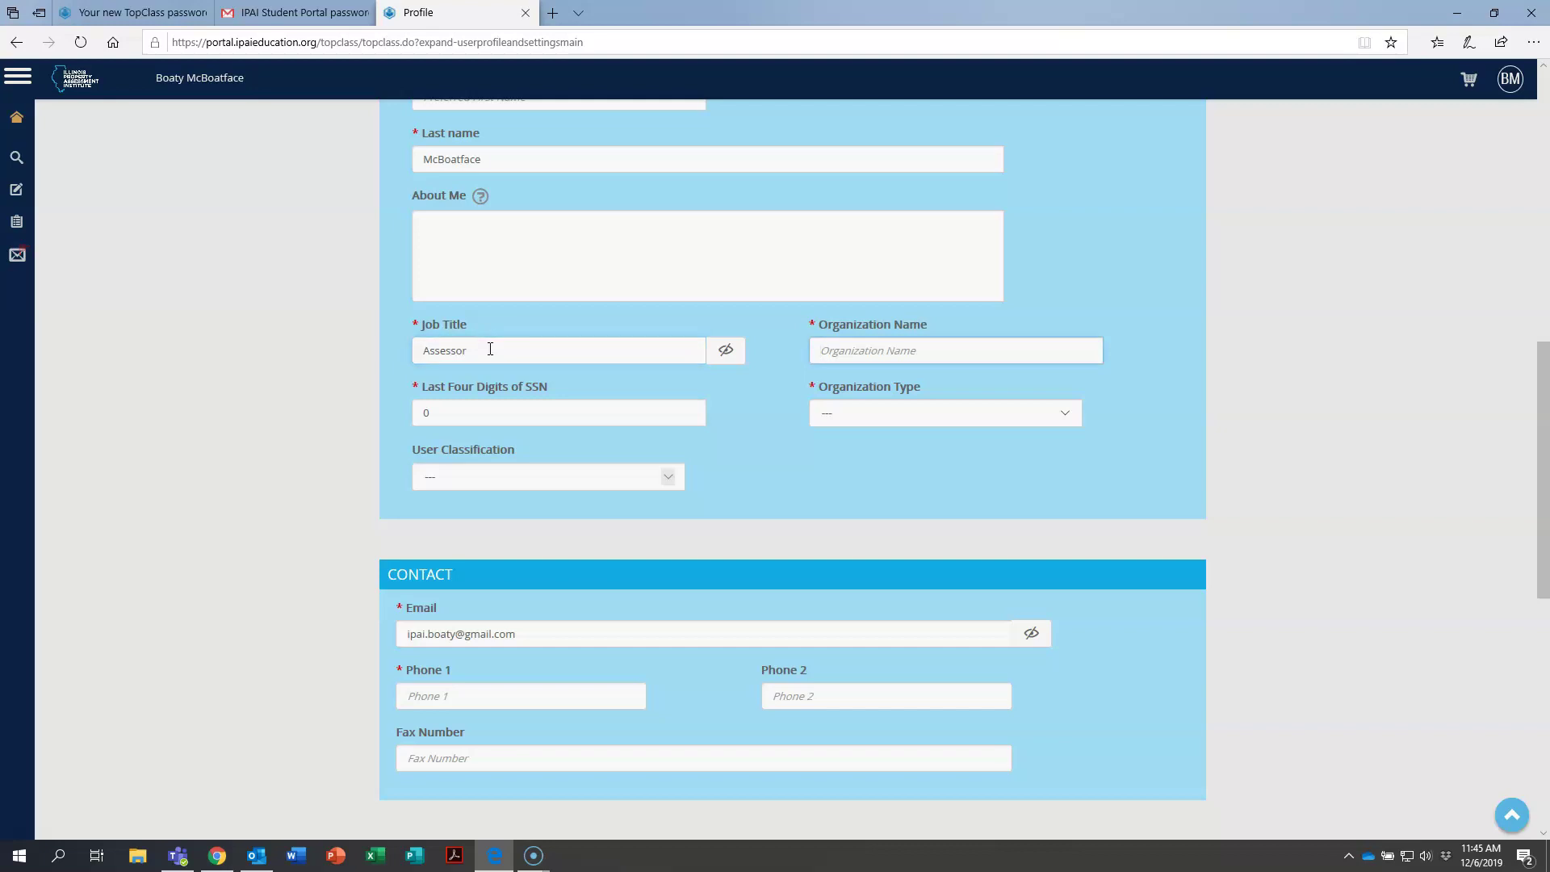
text(Joliet)
key(Tab)
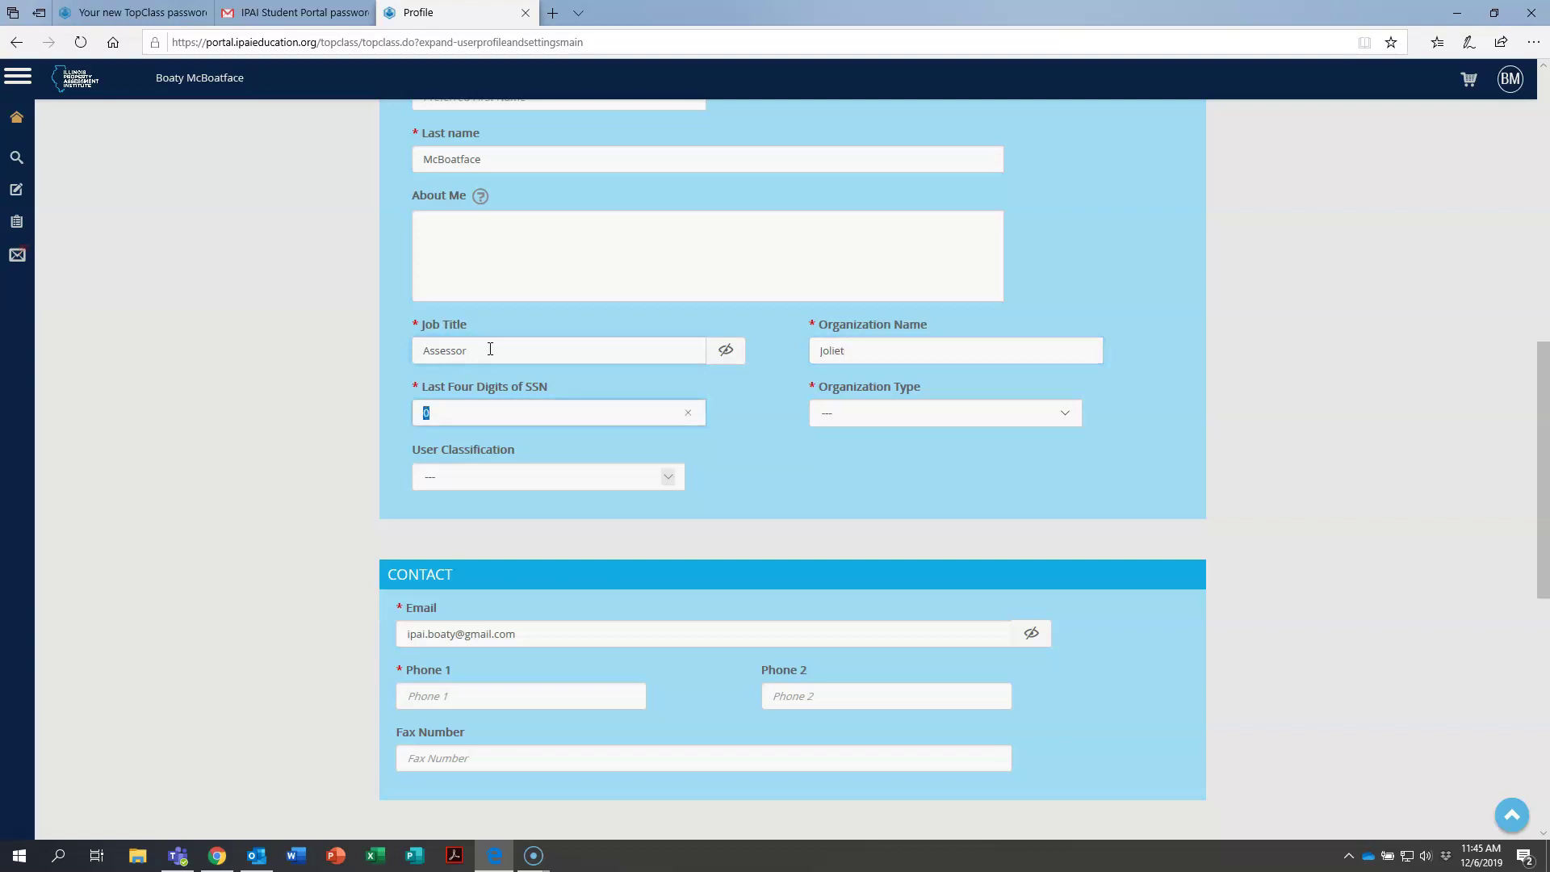
text(1234)
Choose Township Office as the Organization Type.
key(Tab)
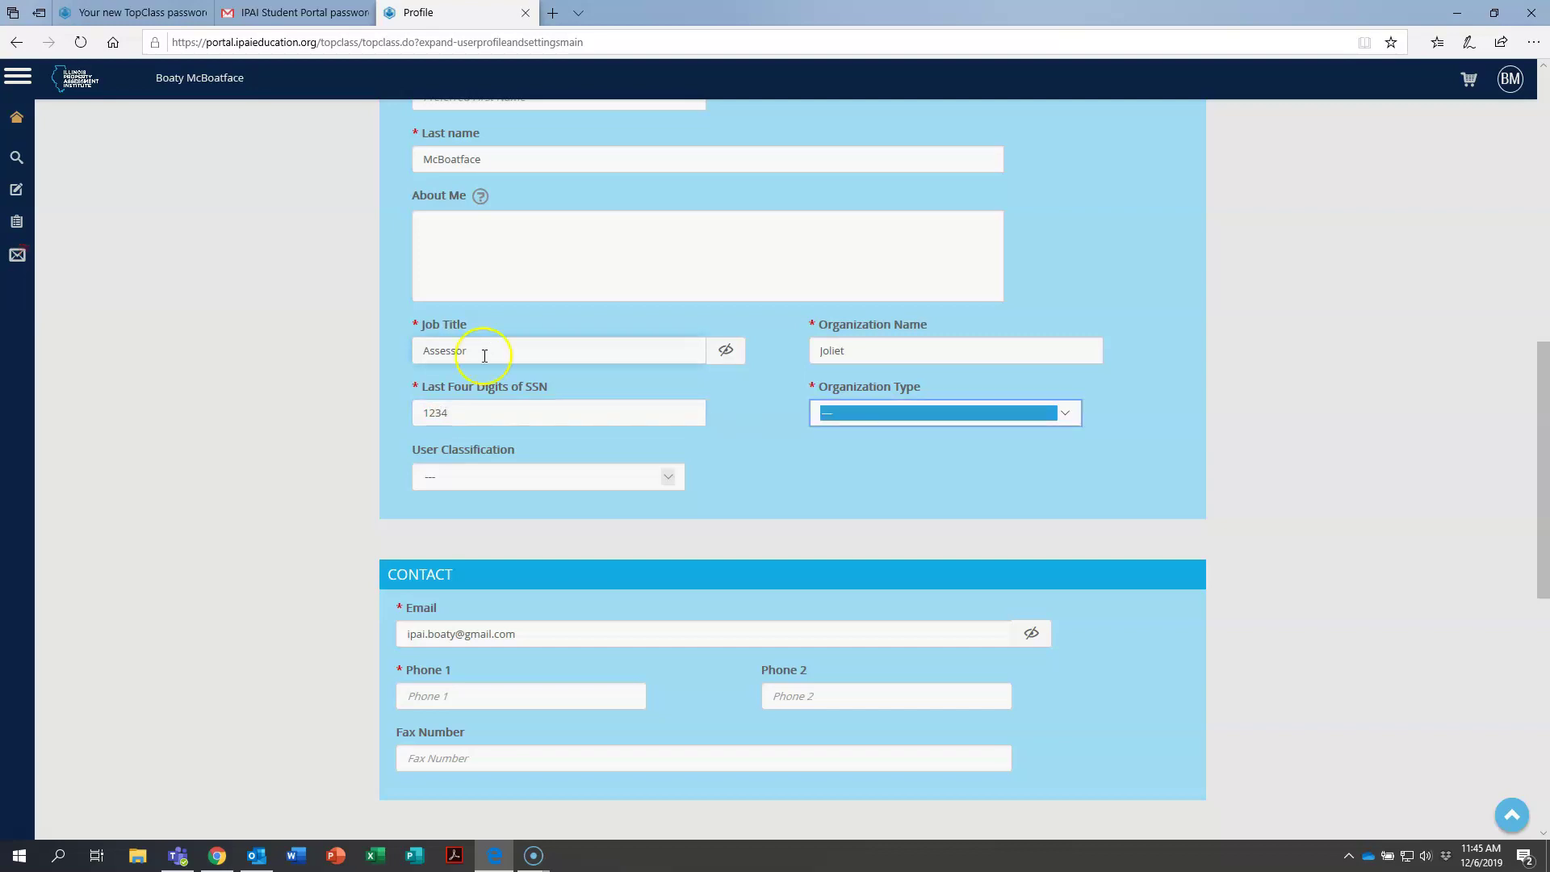
click(1064, 420)
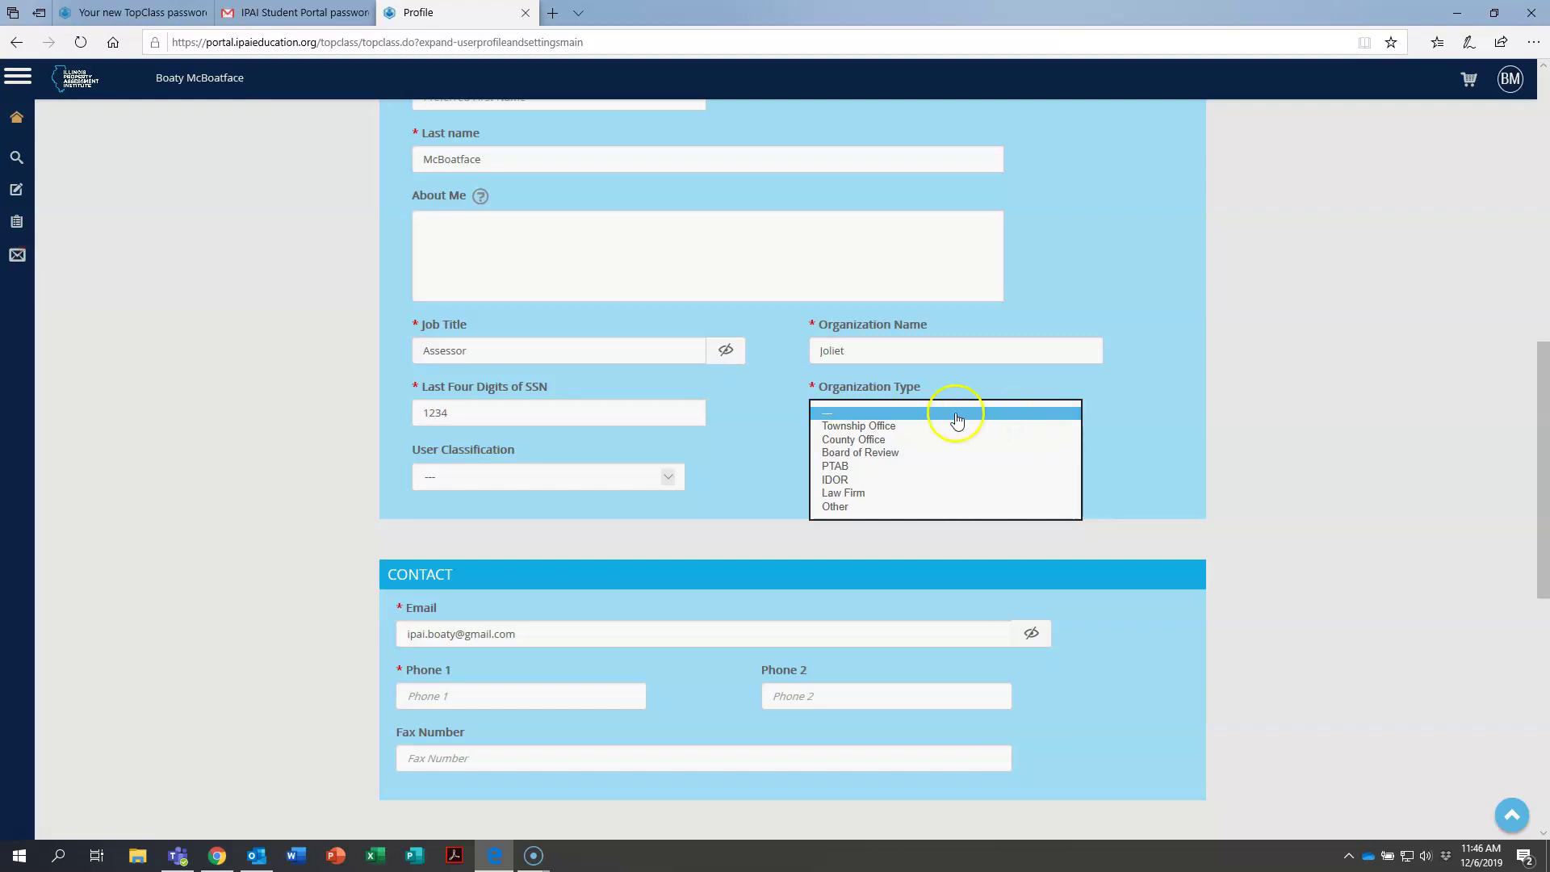
click(831, 427)
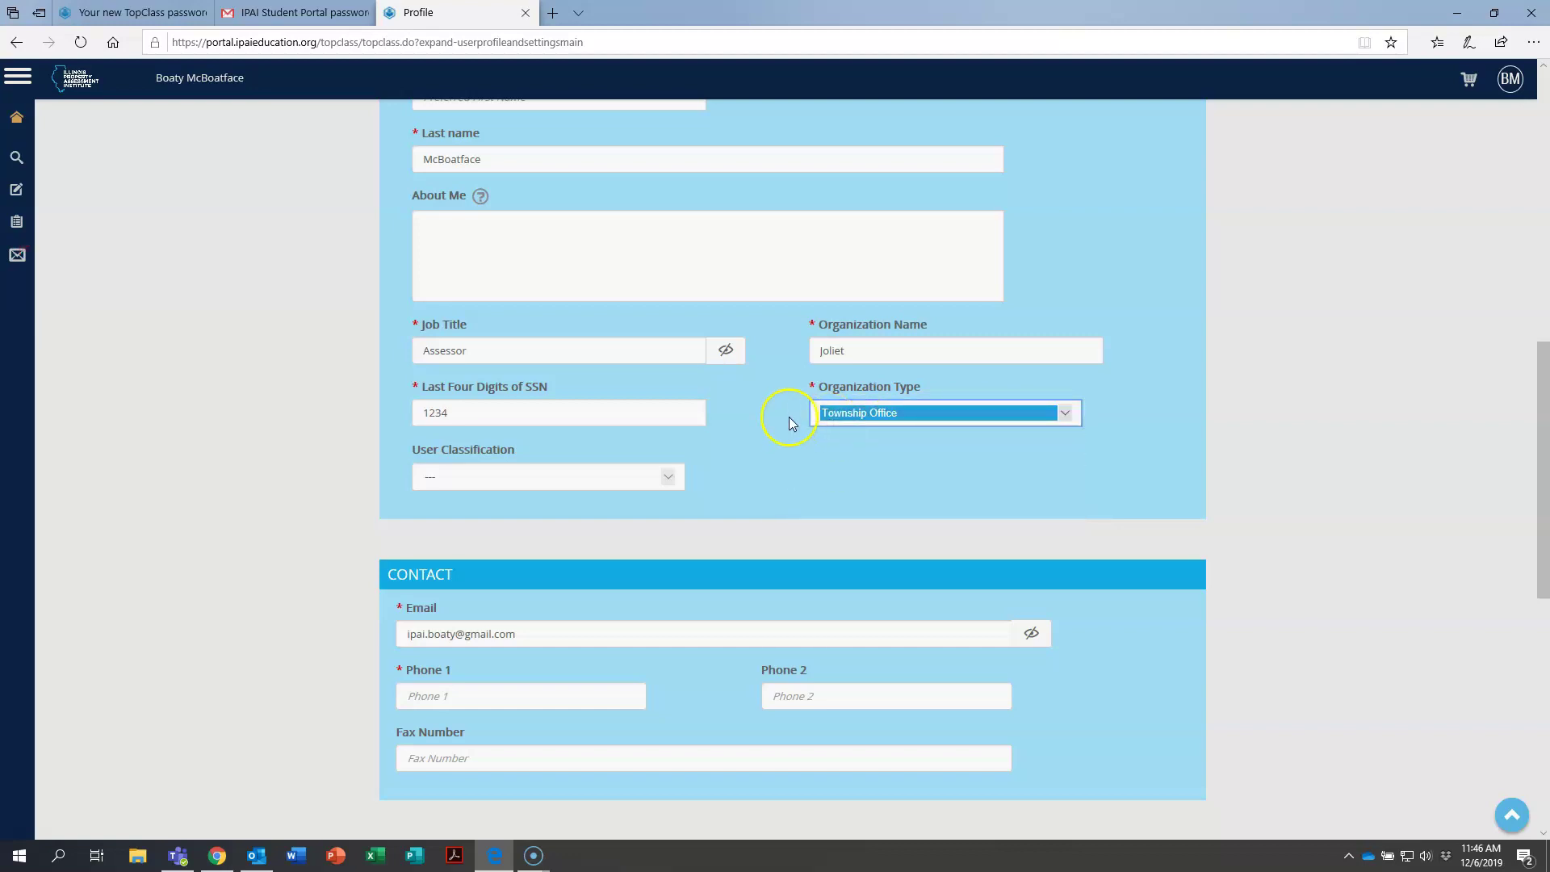
click(769, 418)
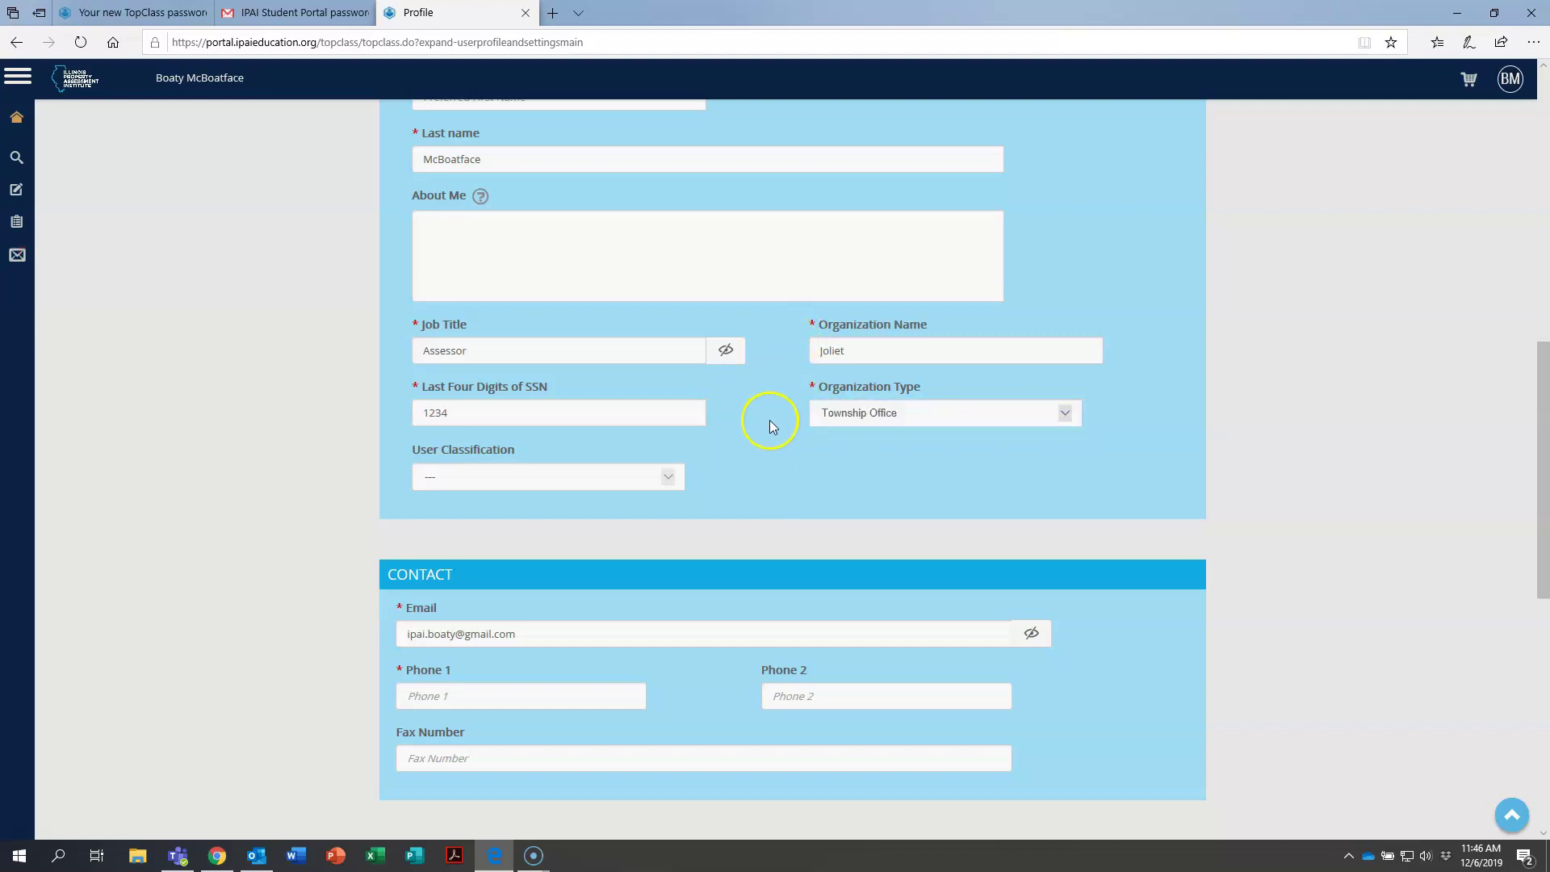
scroll(762, 437, down, 2)
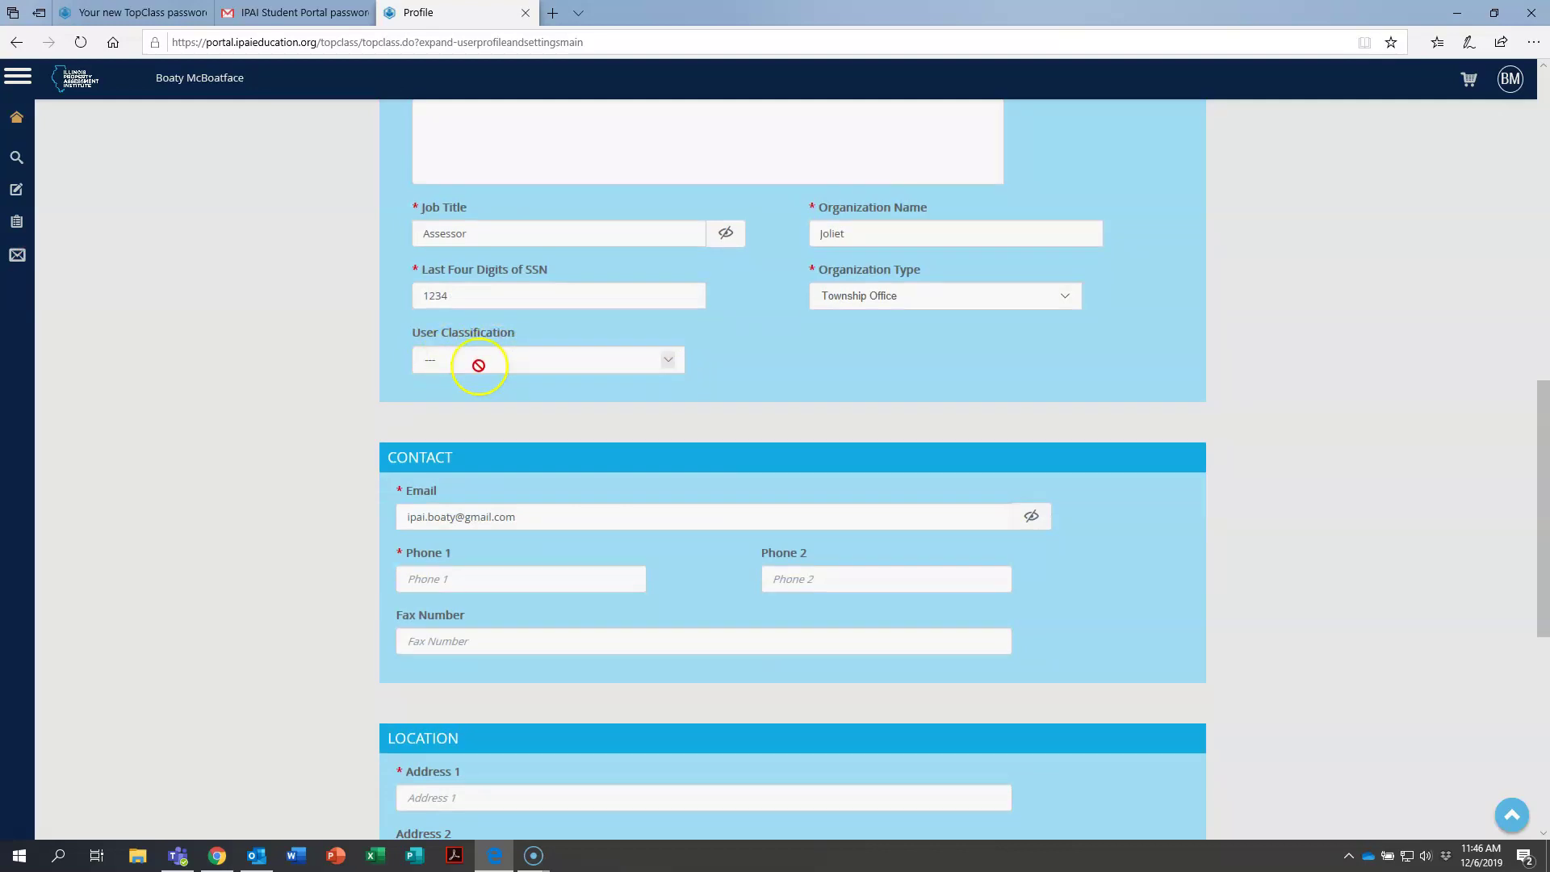
scroll(368, 397, down, 4)
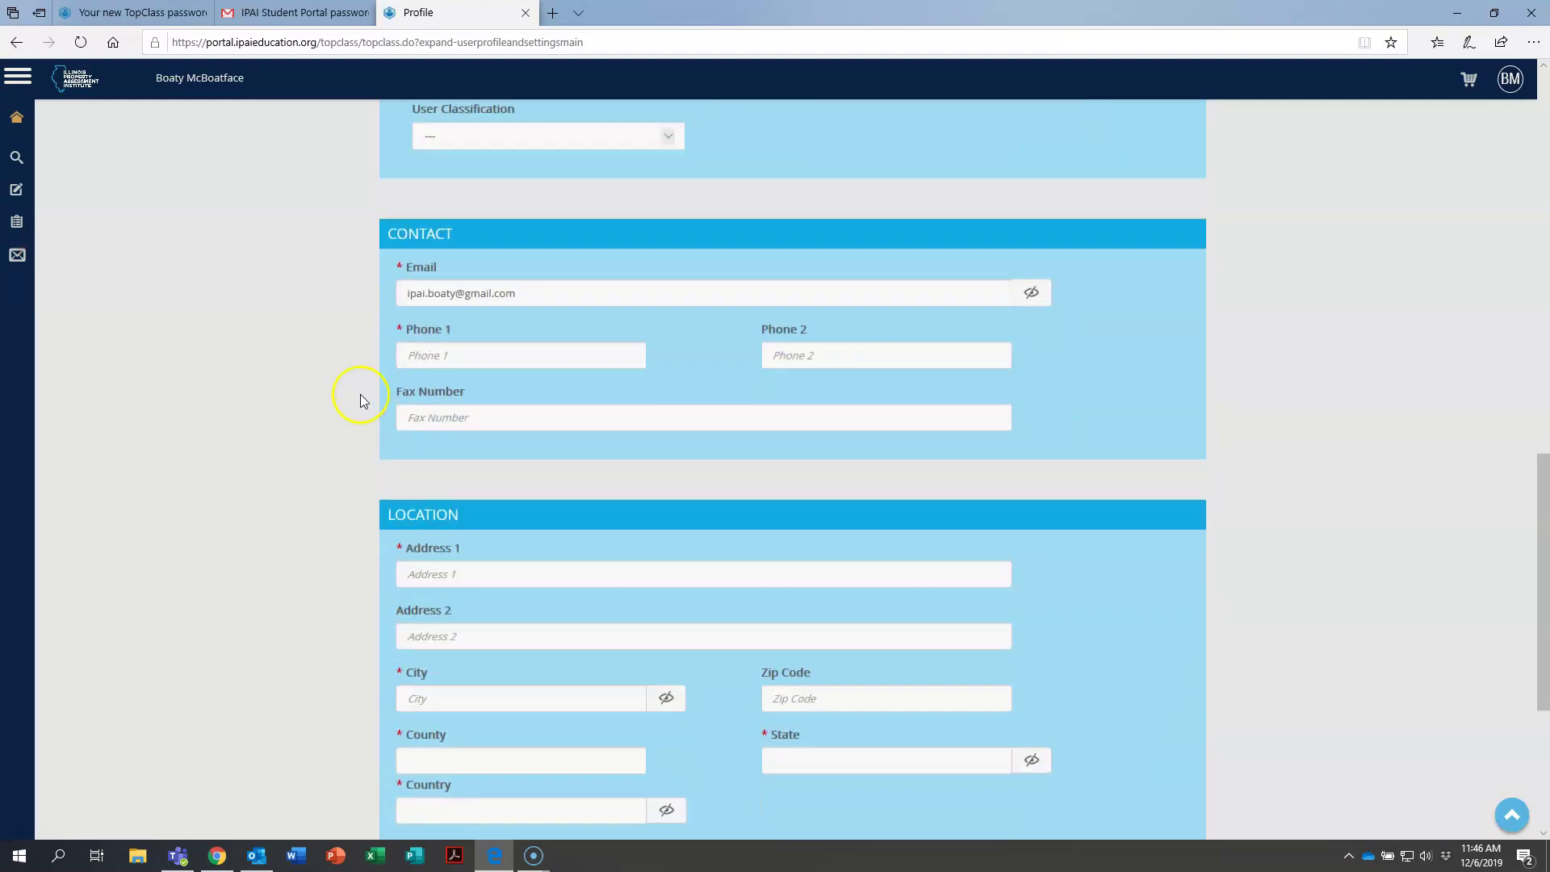
Enter the contact phone number in the Phone 1 field.
click(481, 346)
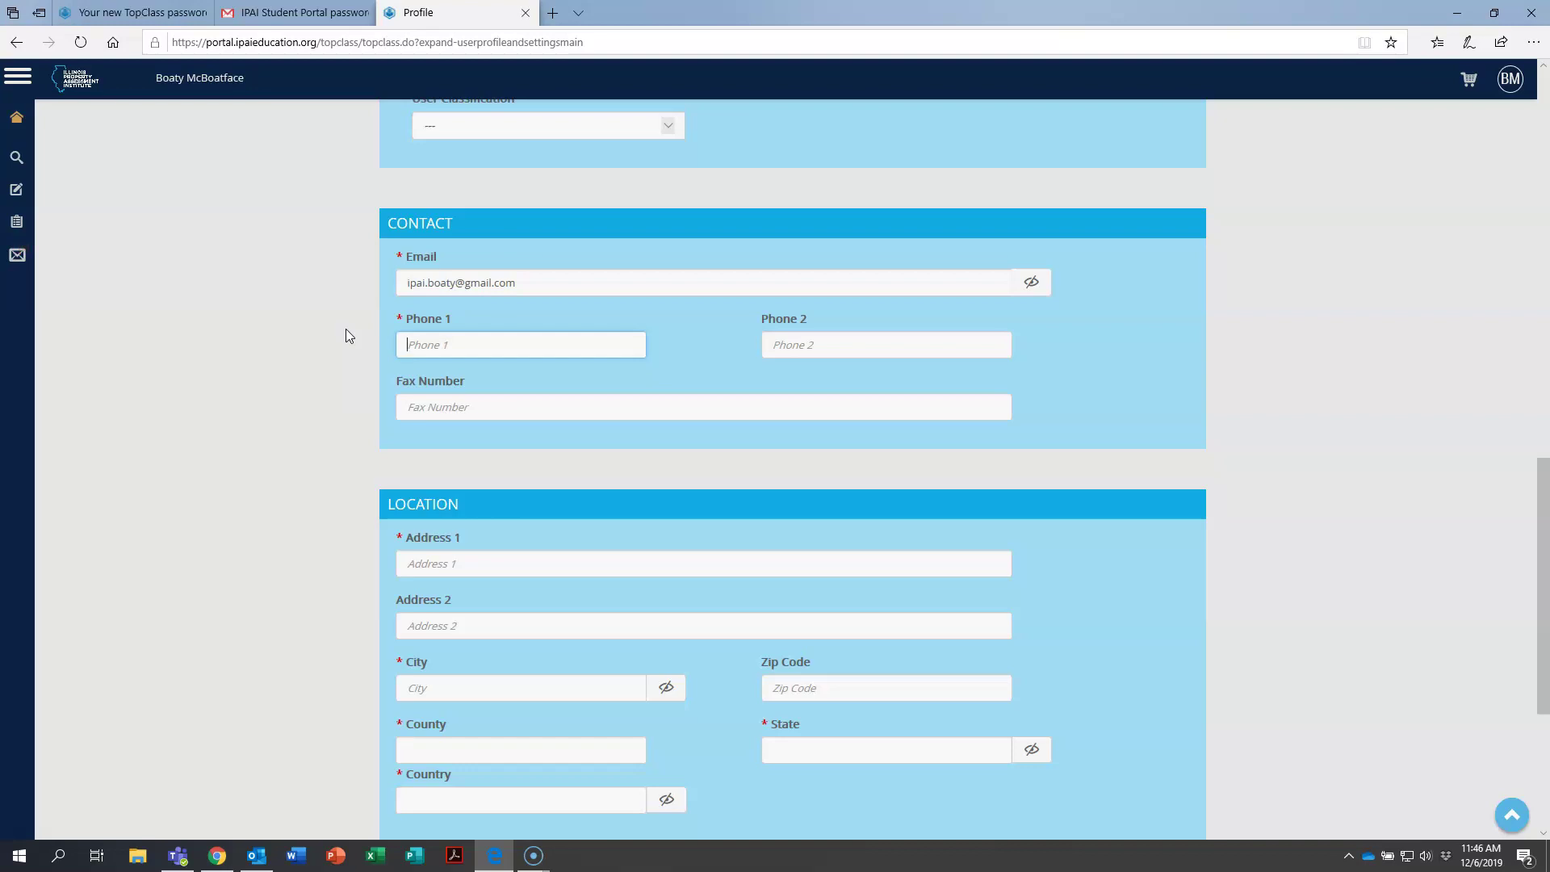
text(815-555-5555)
click(345, 328)
scroll(343, 334, down, 1)
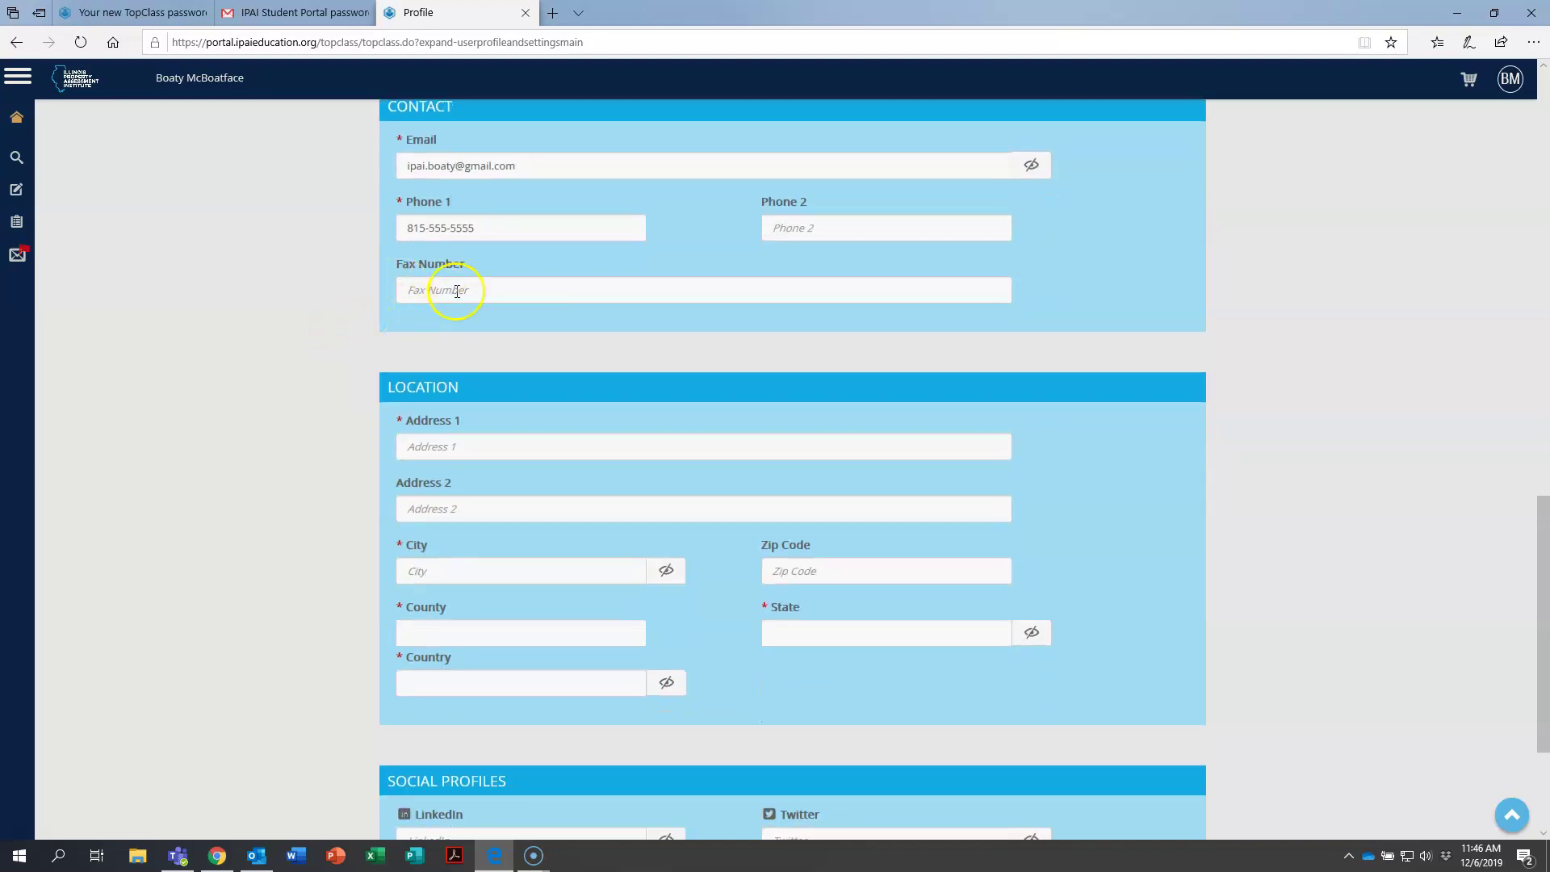
scroll(361, 286, down, 1)
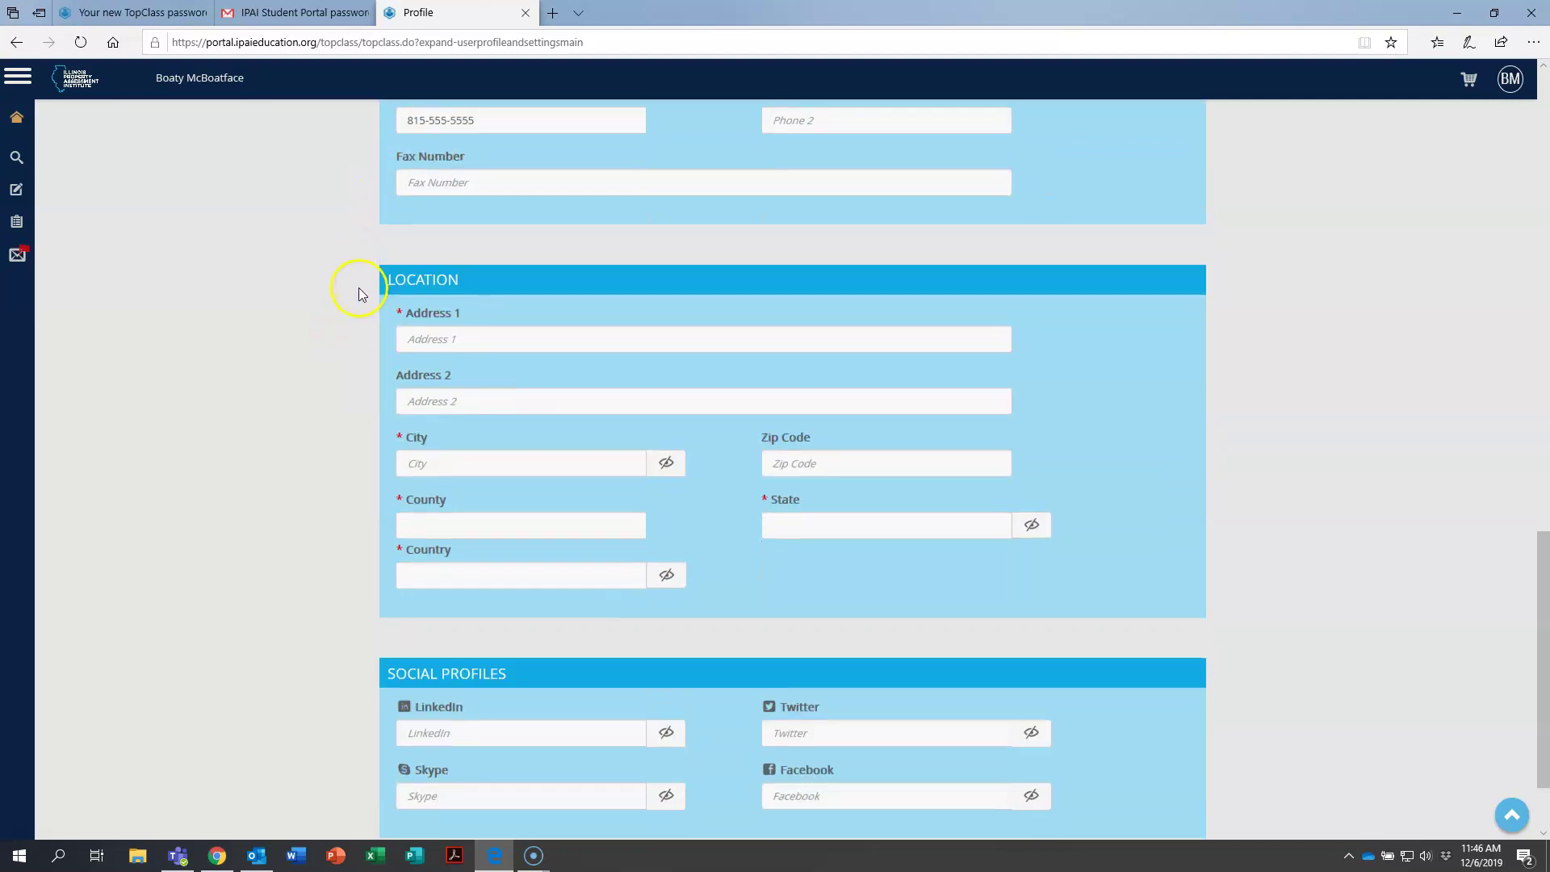
Fill Address 1, City and Zip Code with the location's street address, city and zip.
click(430, 326)
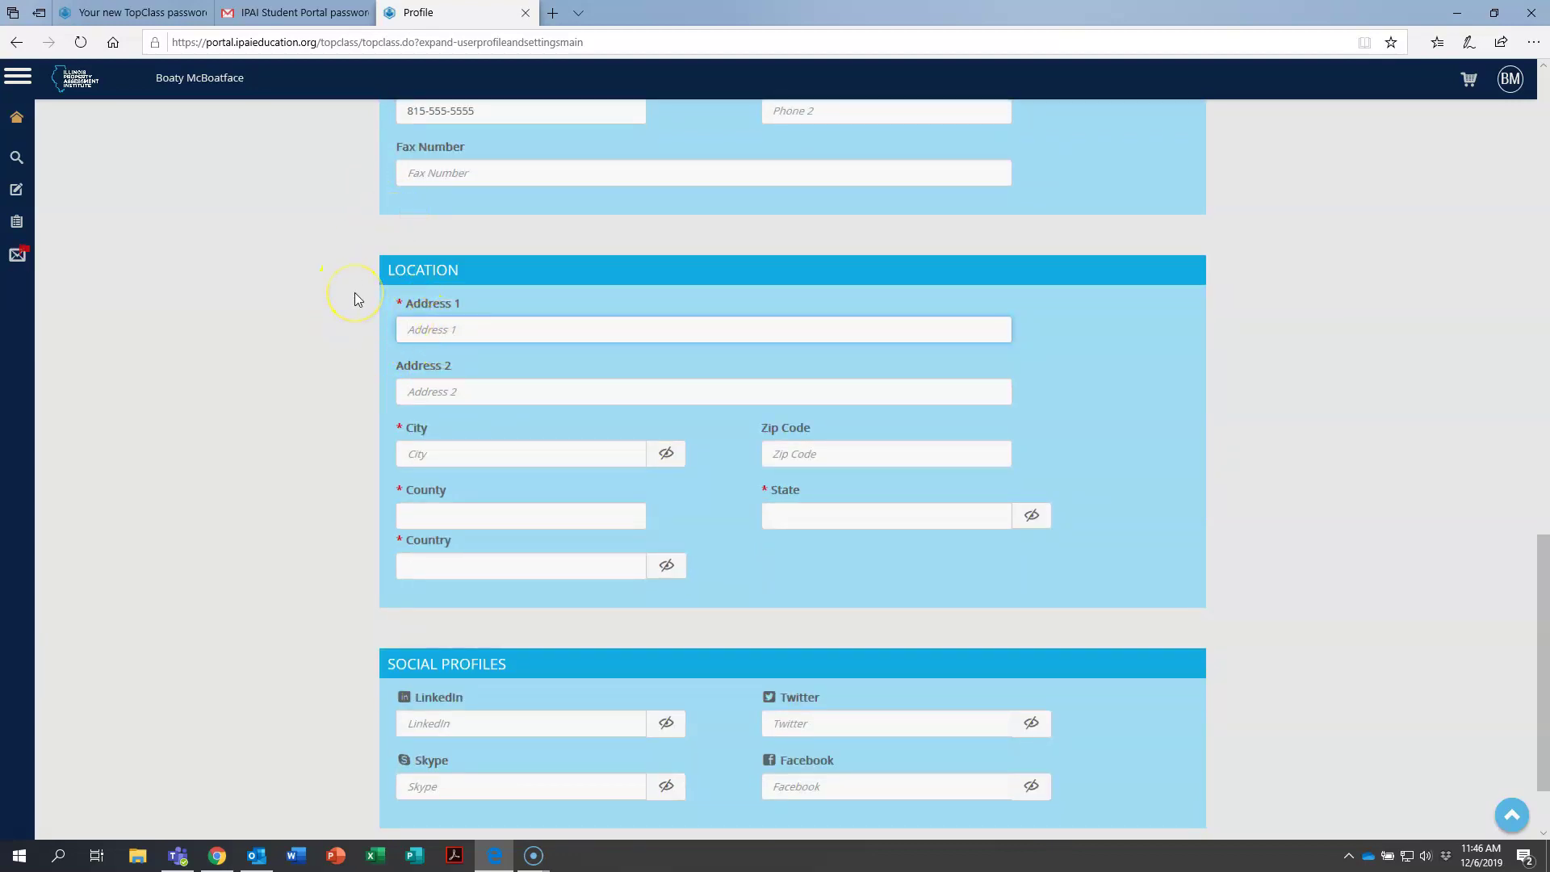
text(123 Chicago St)
key(Tab)
key(Tab)
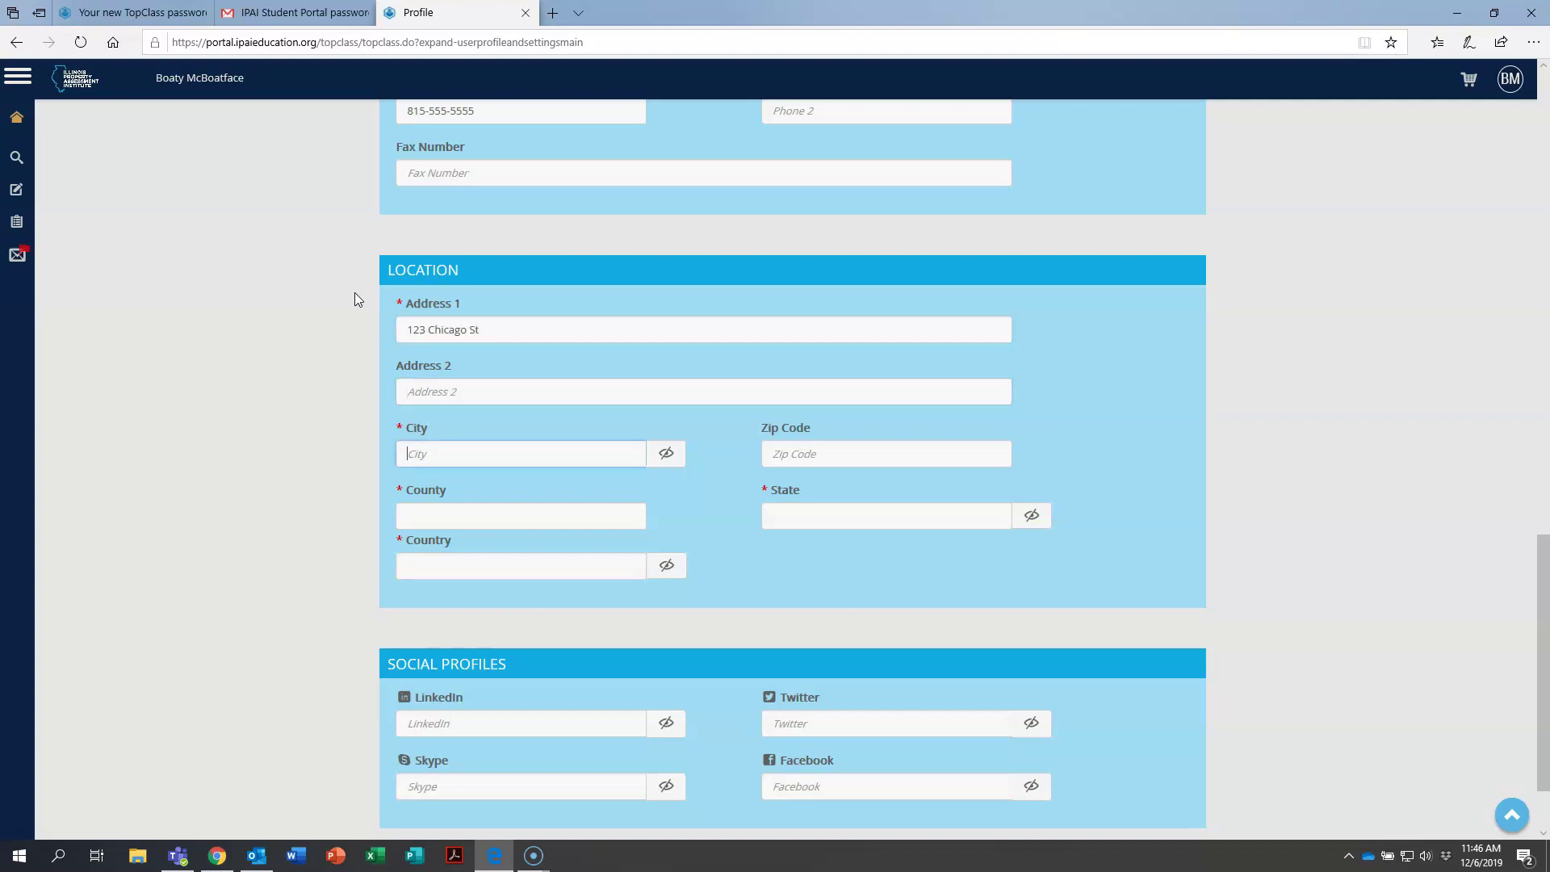
text(Joliet)
key(Tab)
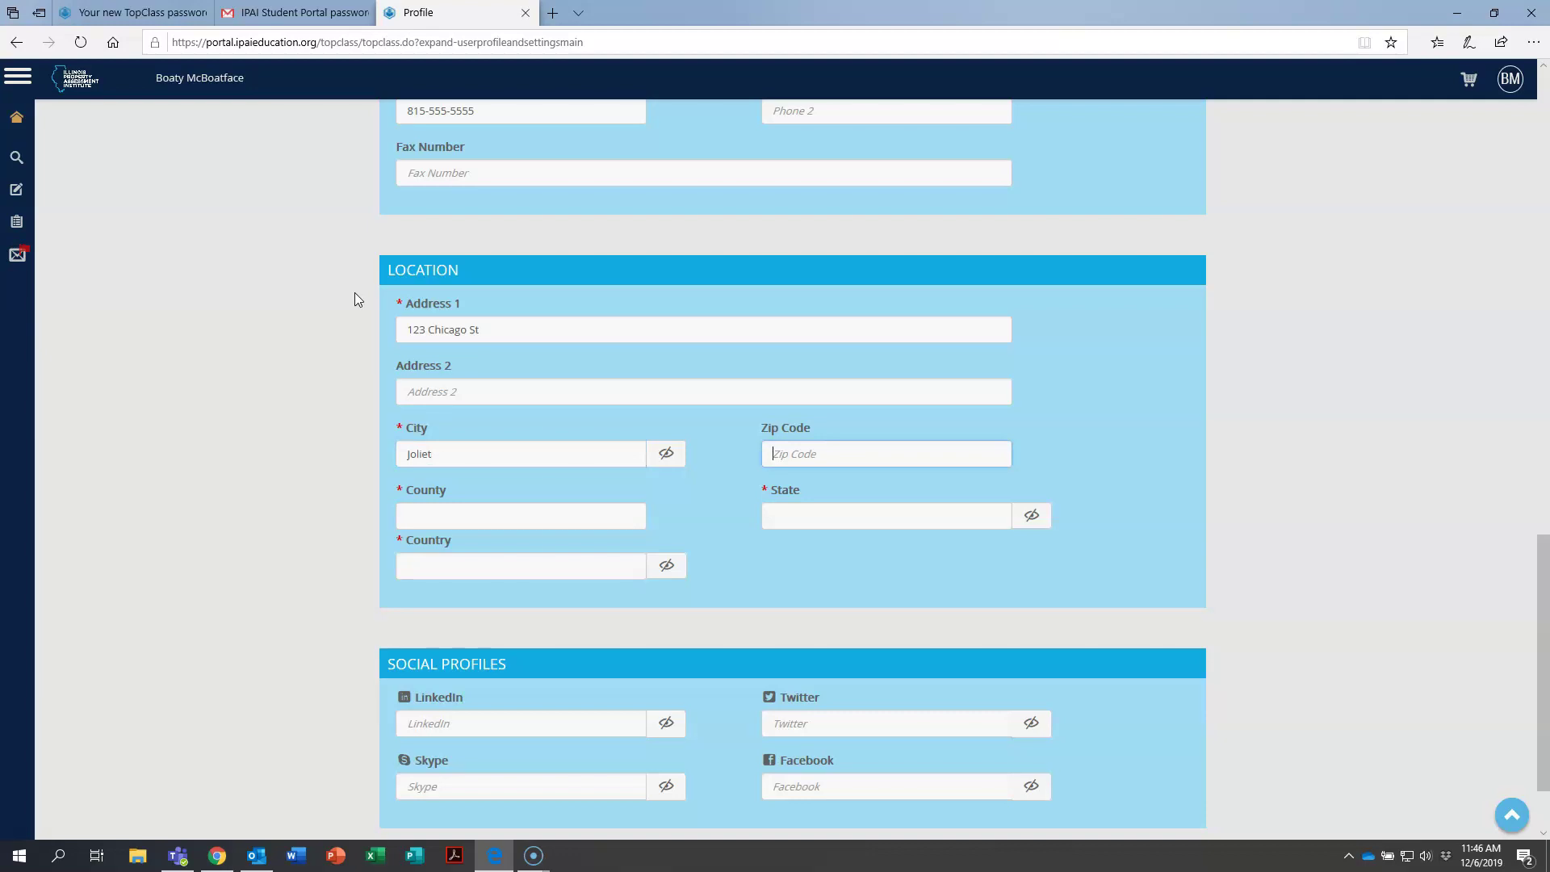
text(60495)
Pick Will County for County and Illinois for State, with Country filling in United States.
click(508, 515)
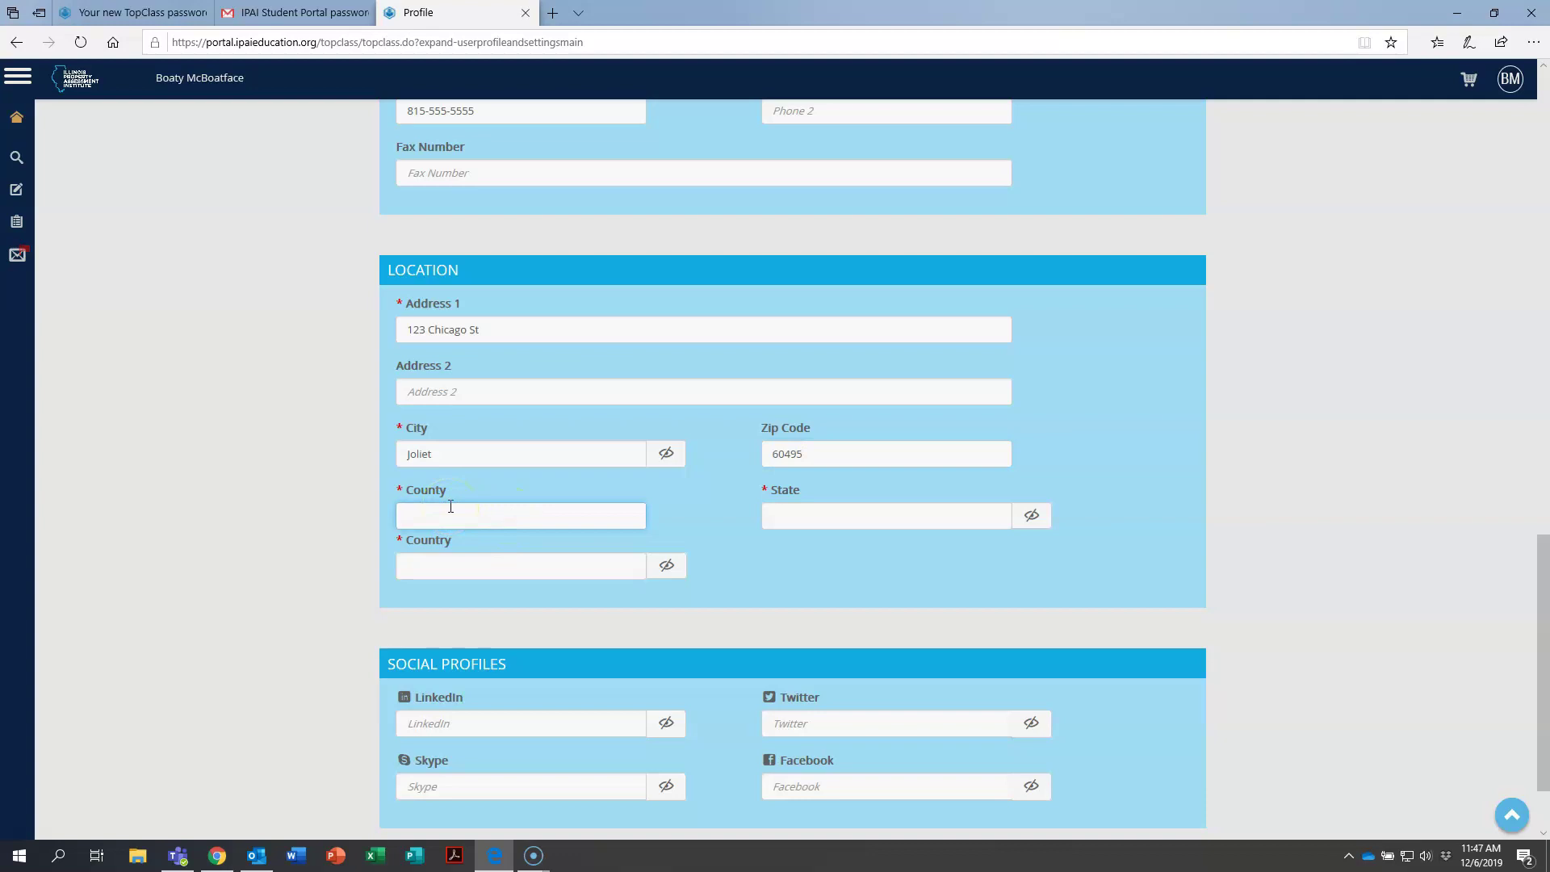
text(W)
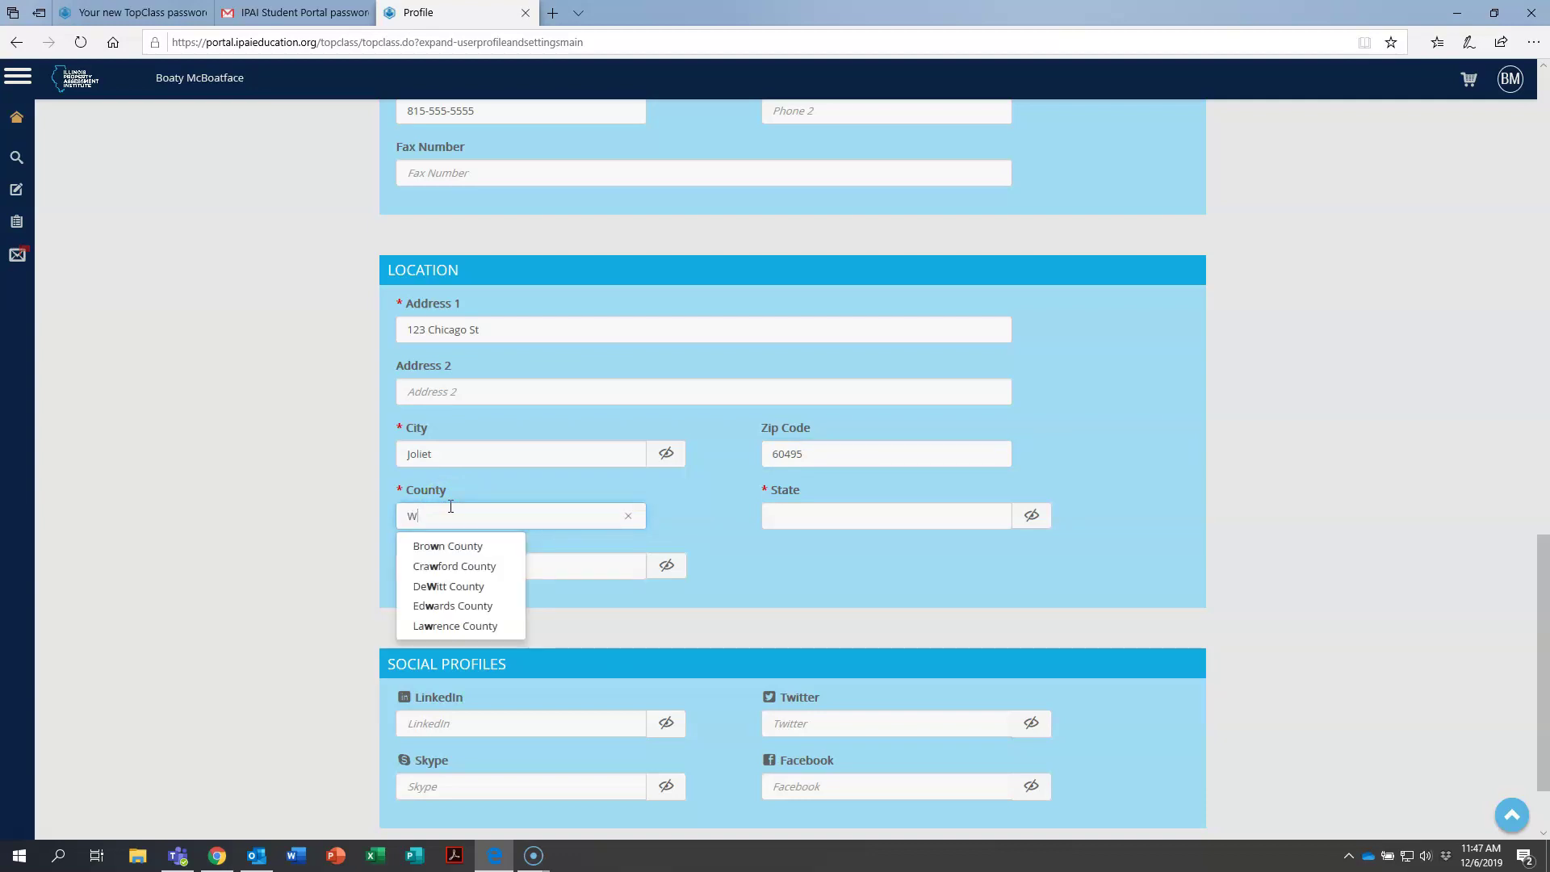
text(i)
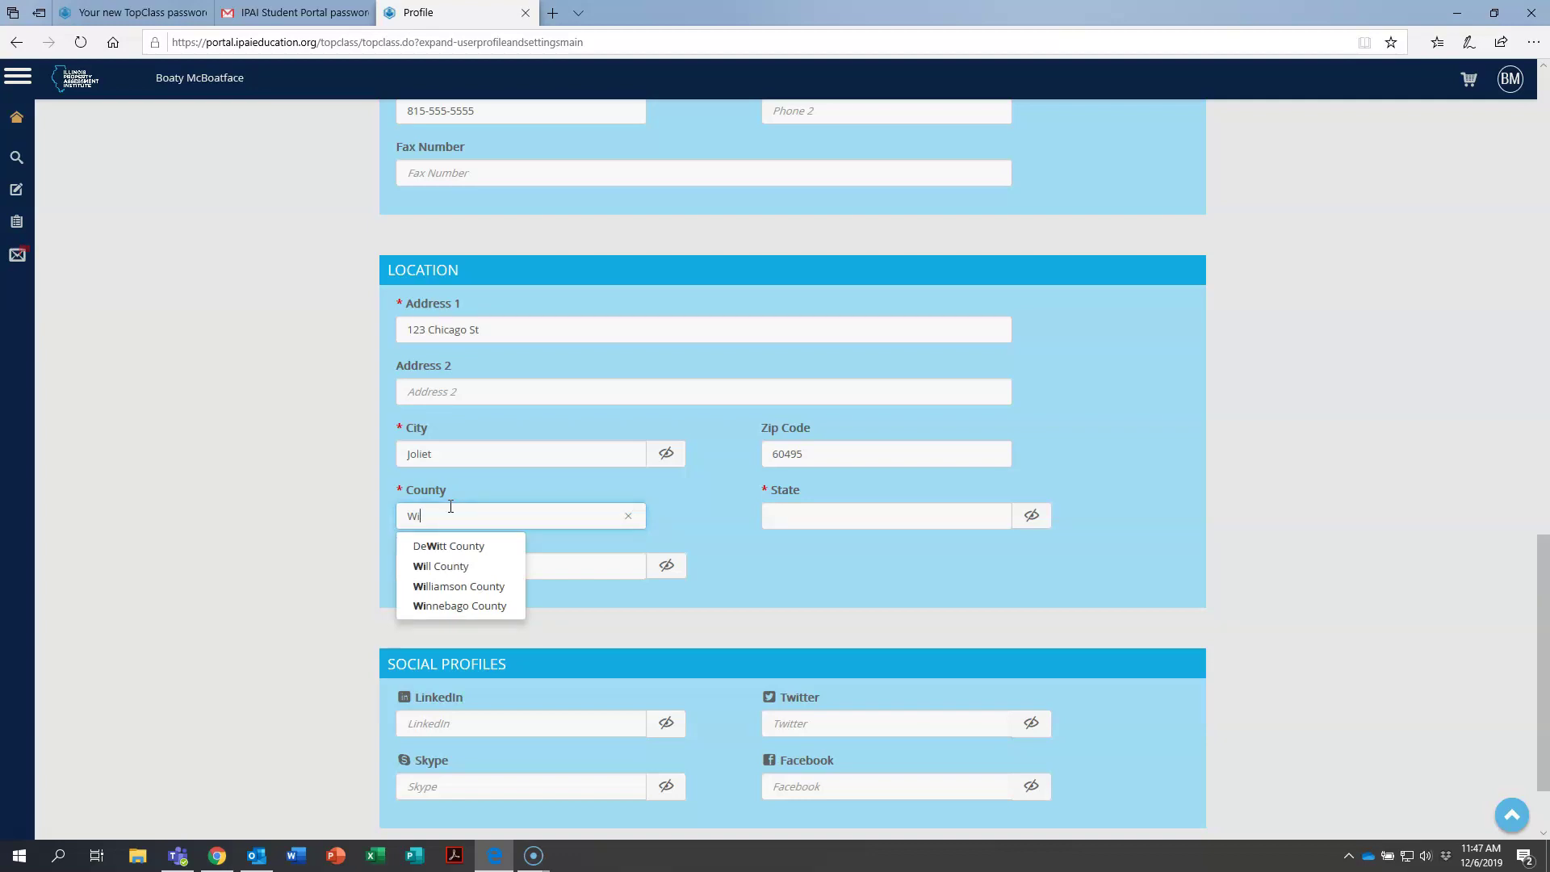
text(ll County)
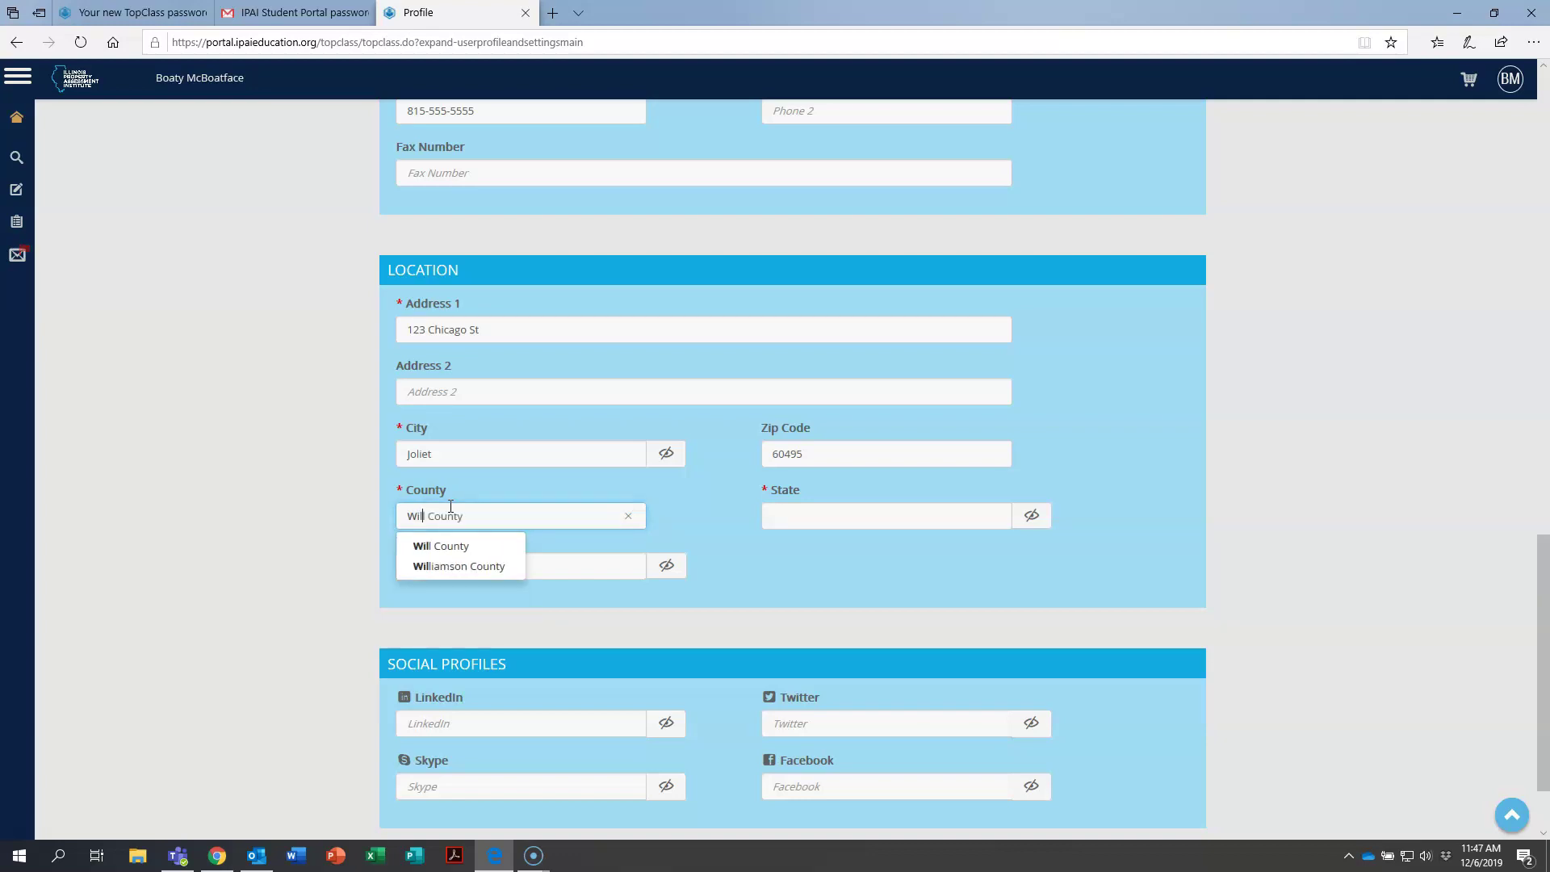
click(449, 545)
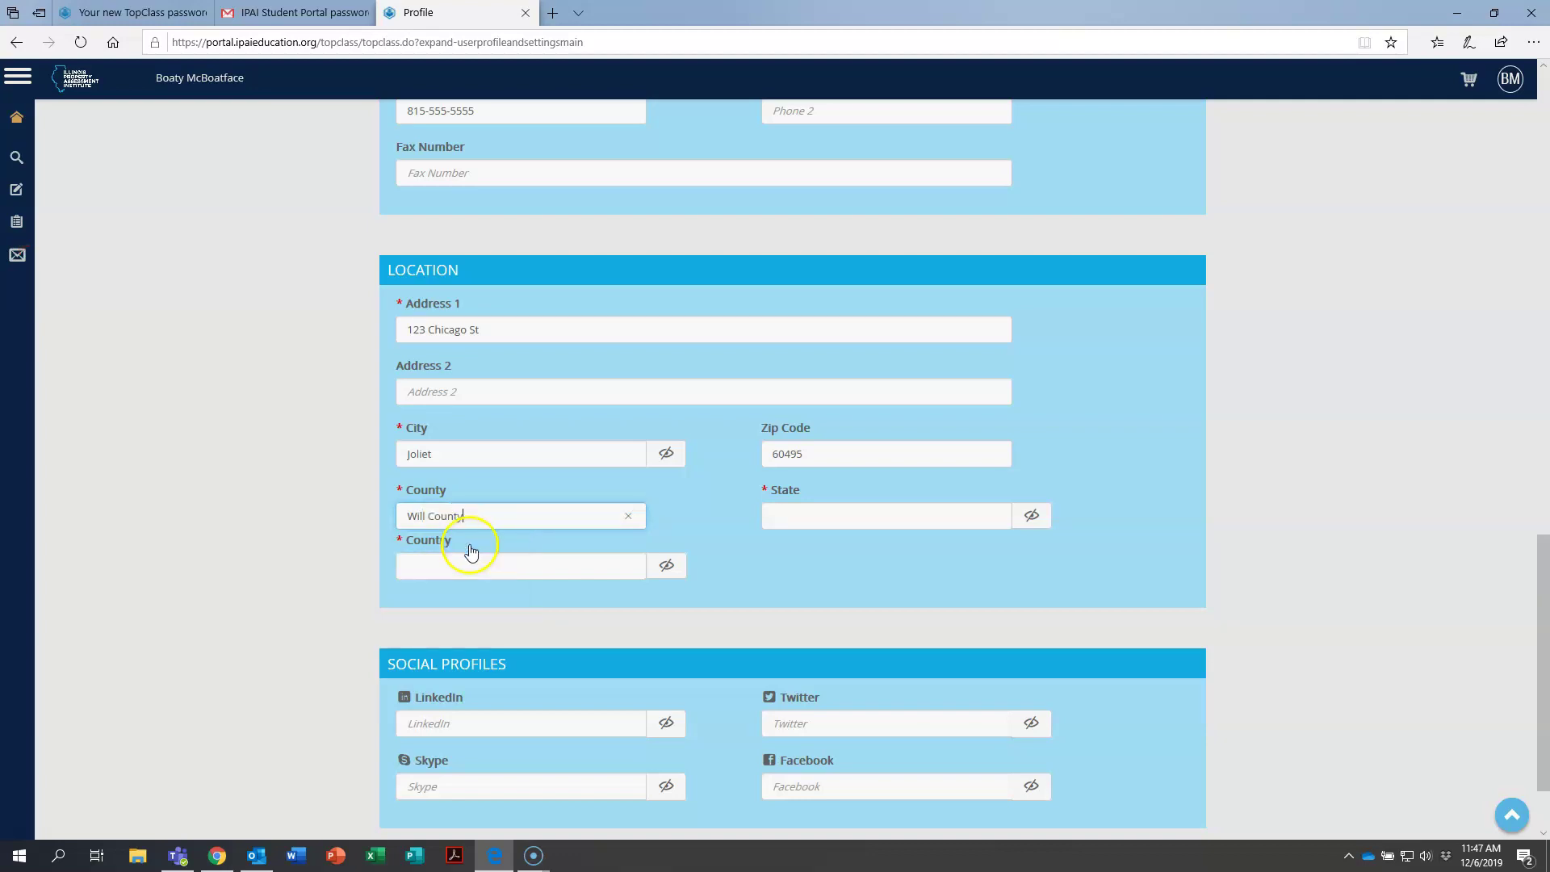
click(855, 519)
text(illinois)
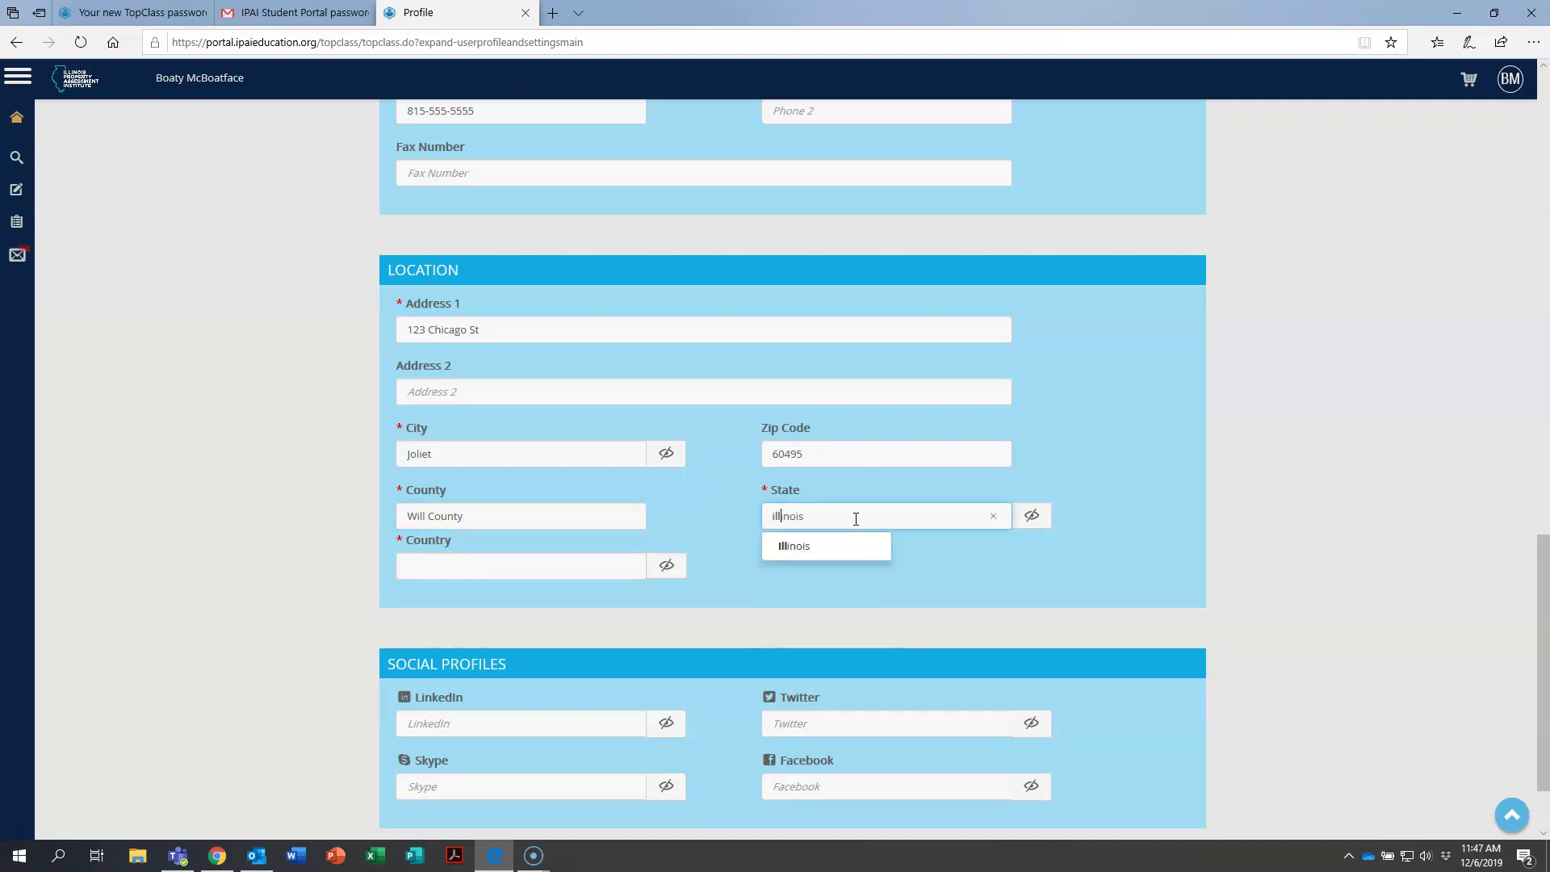
click(817, 549)
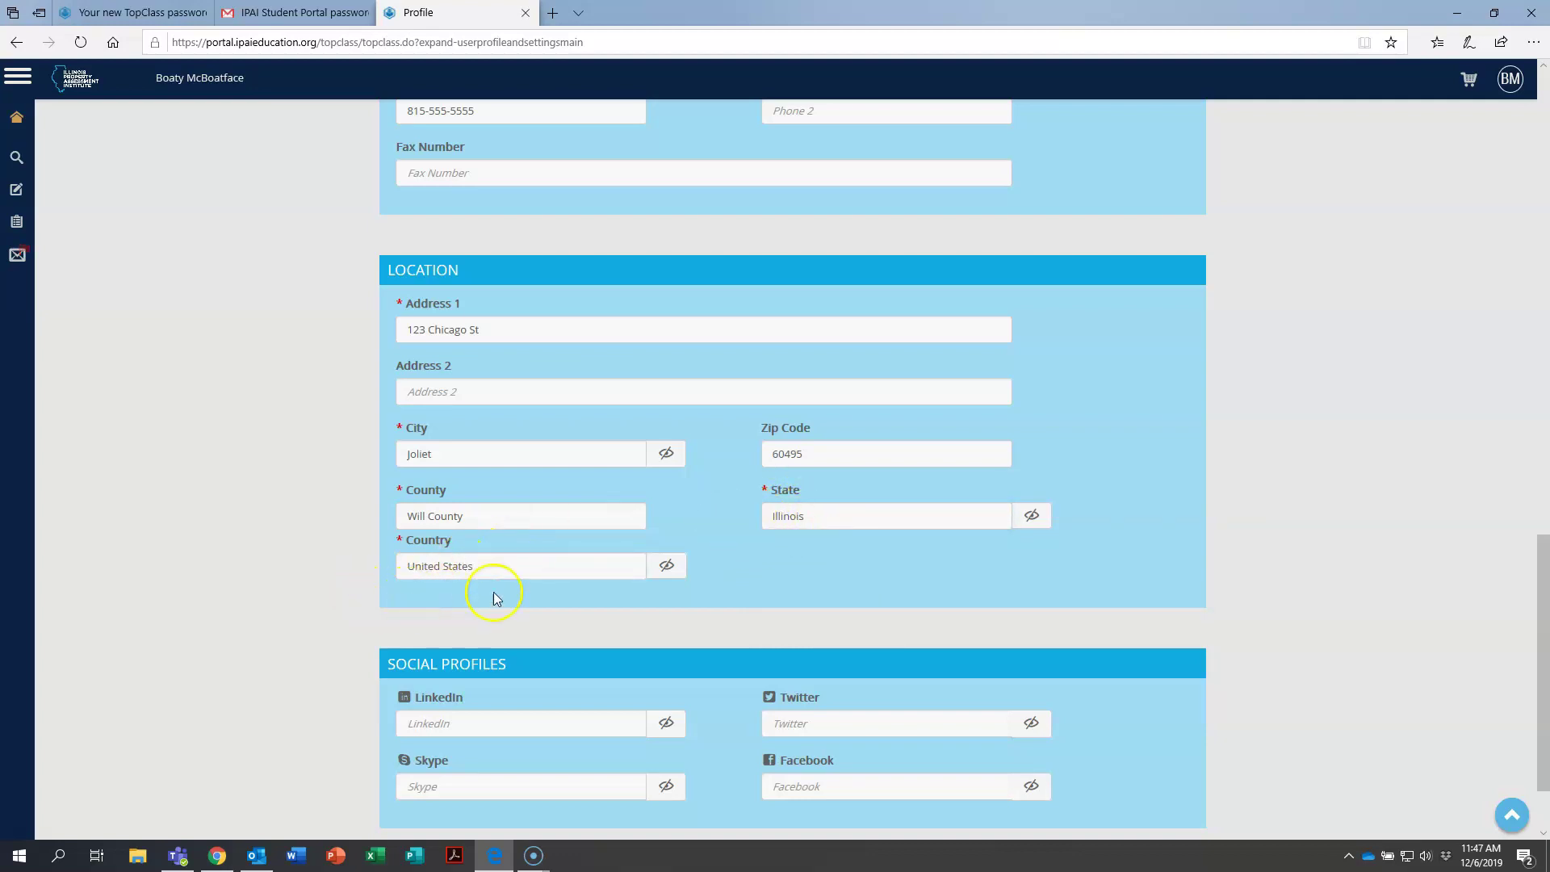
Save the profile using the Save button in the bottom bar.
scroll(326, 583, down, 2)
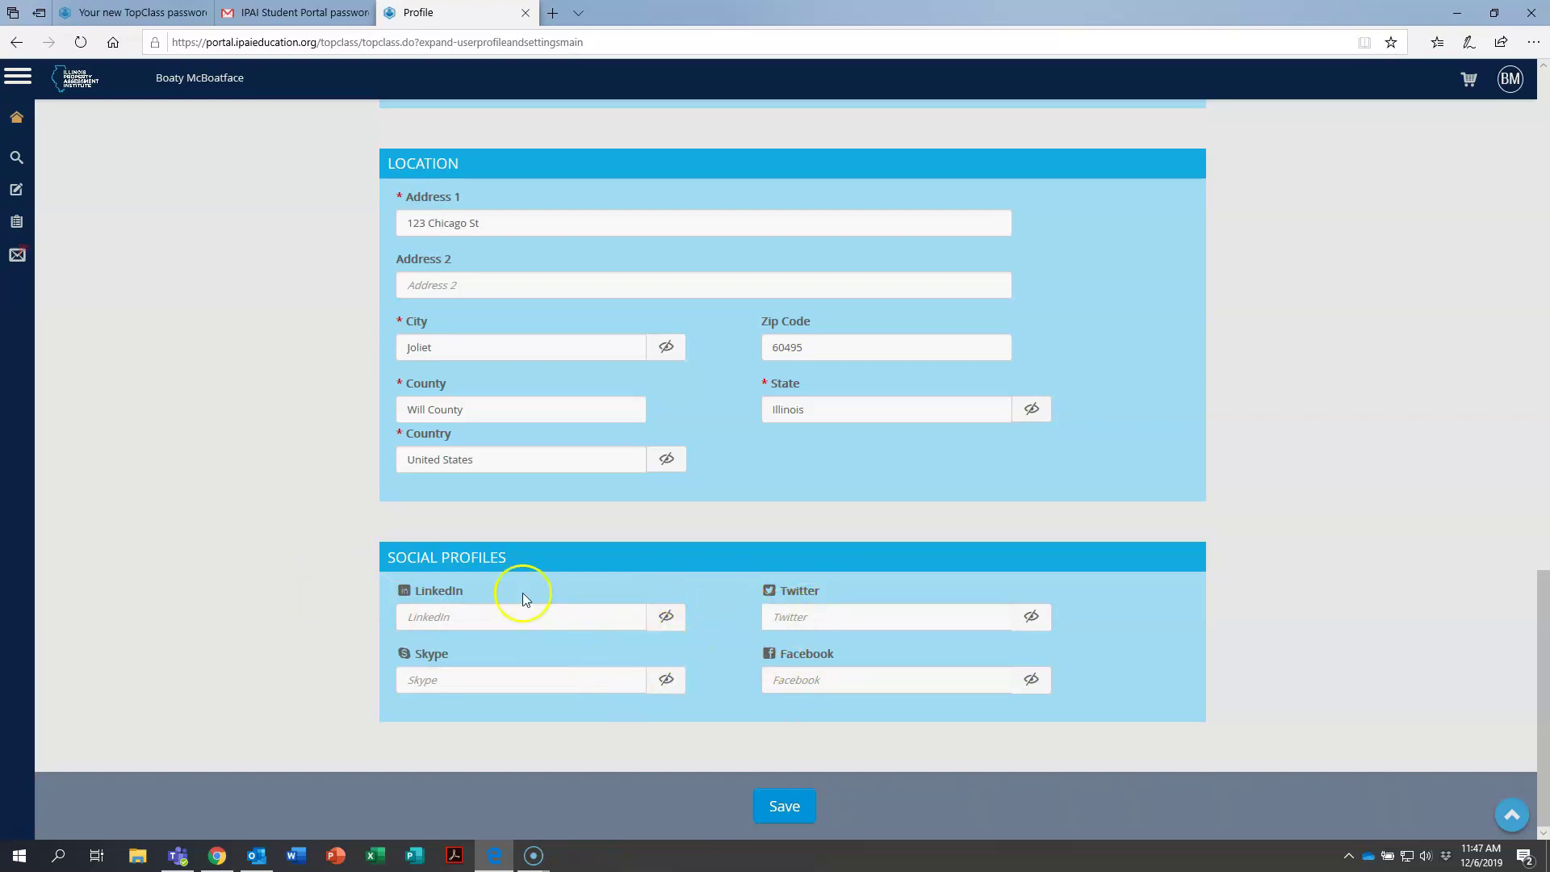
scroll(363, 555, up, 6)
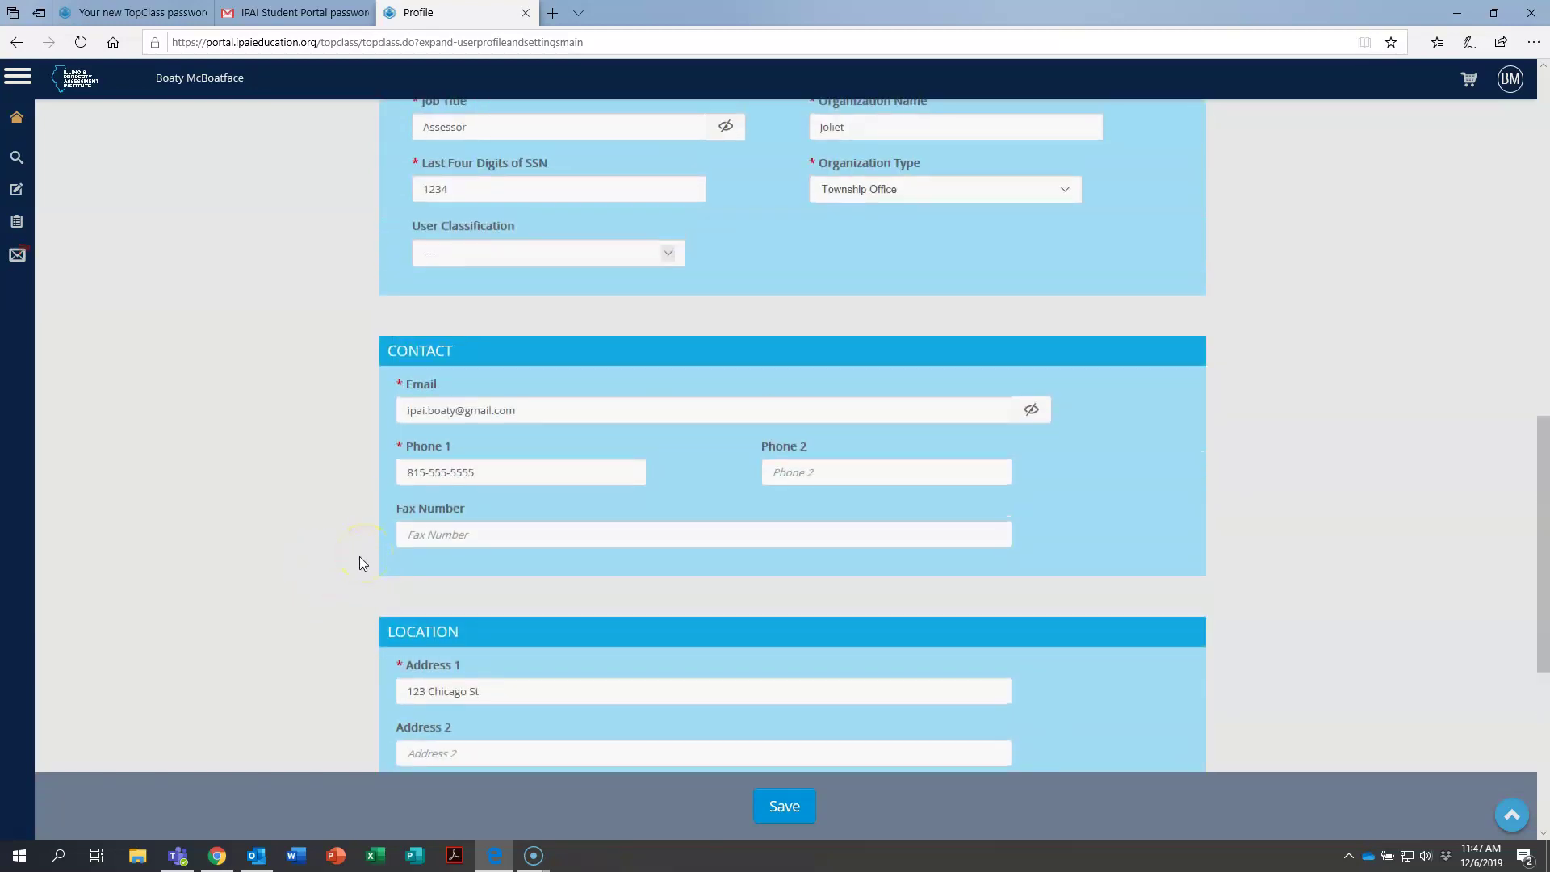
scroll(360, 563, up, 12)
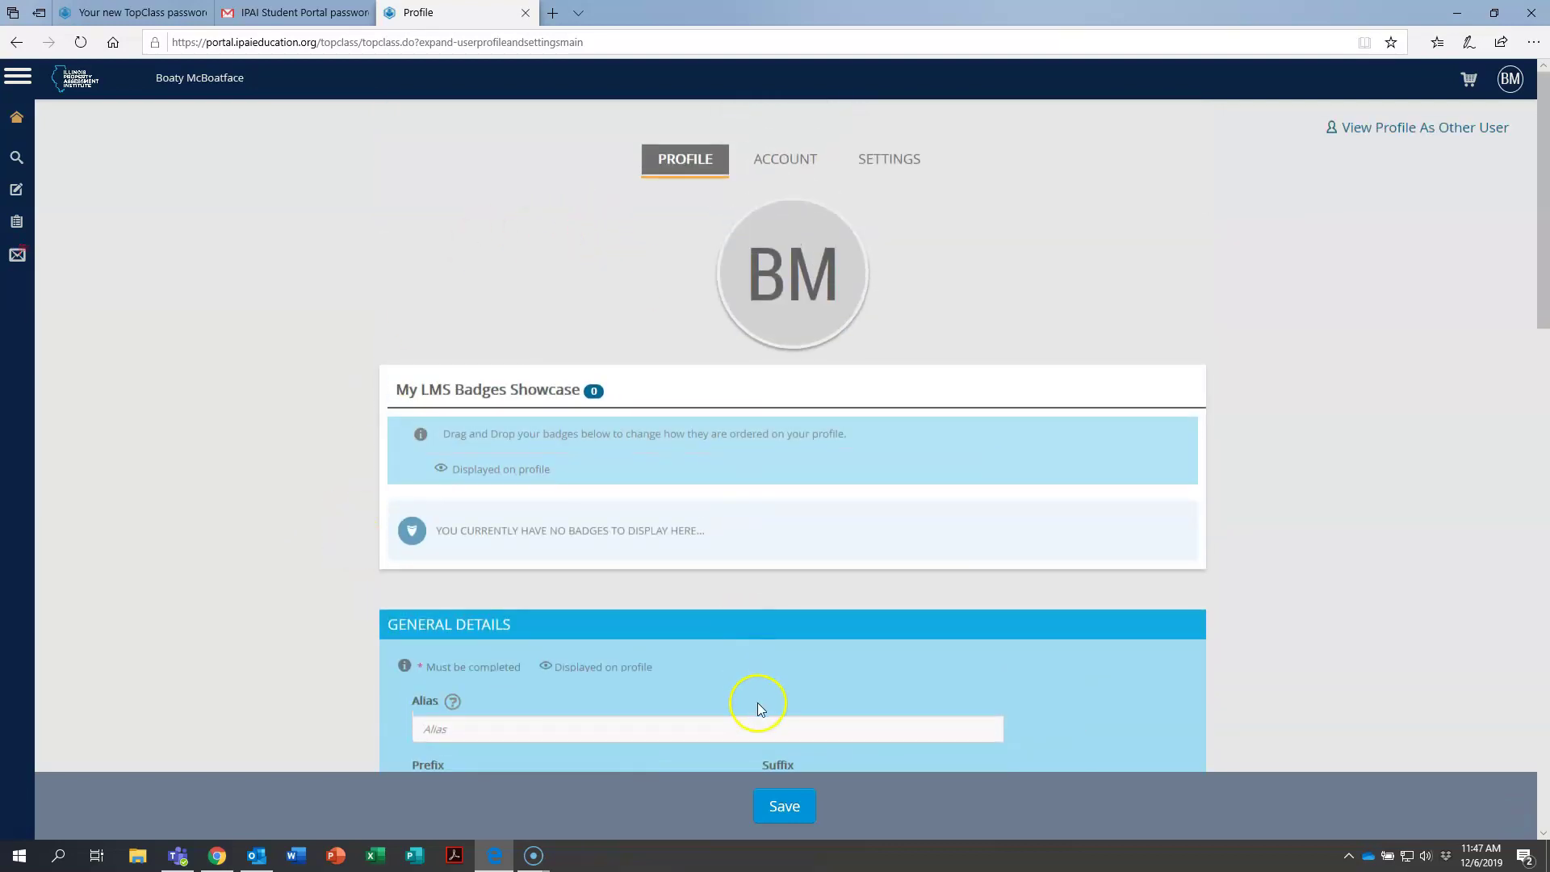
click(791, 807)
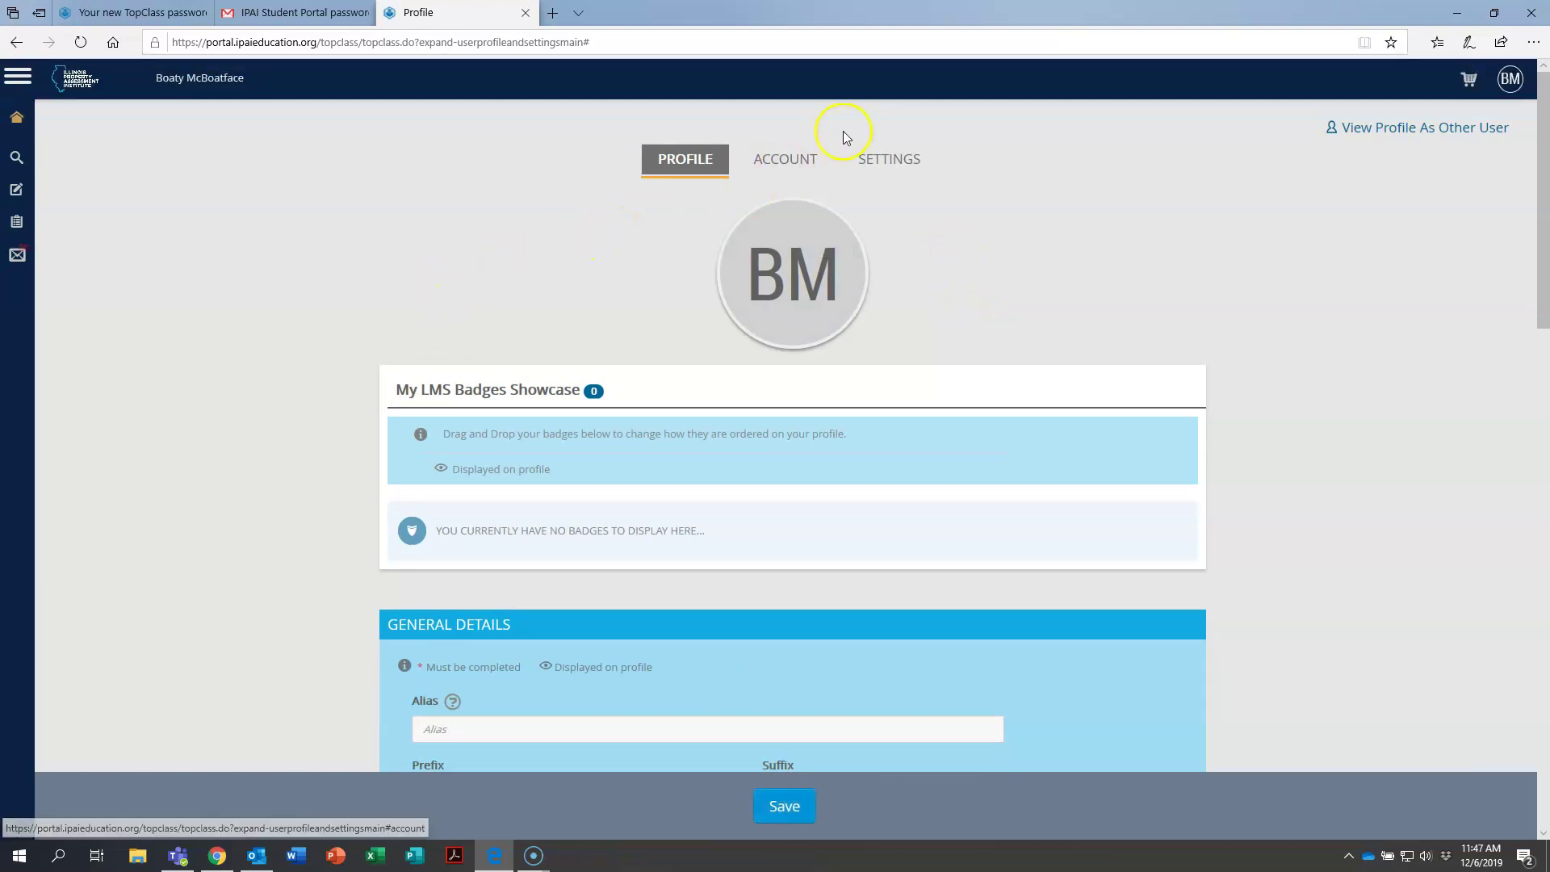
Open the Account tab and look over My Orders, Saved for Later, My Coupons and Wishlist.
click(785, 160)
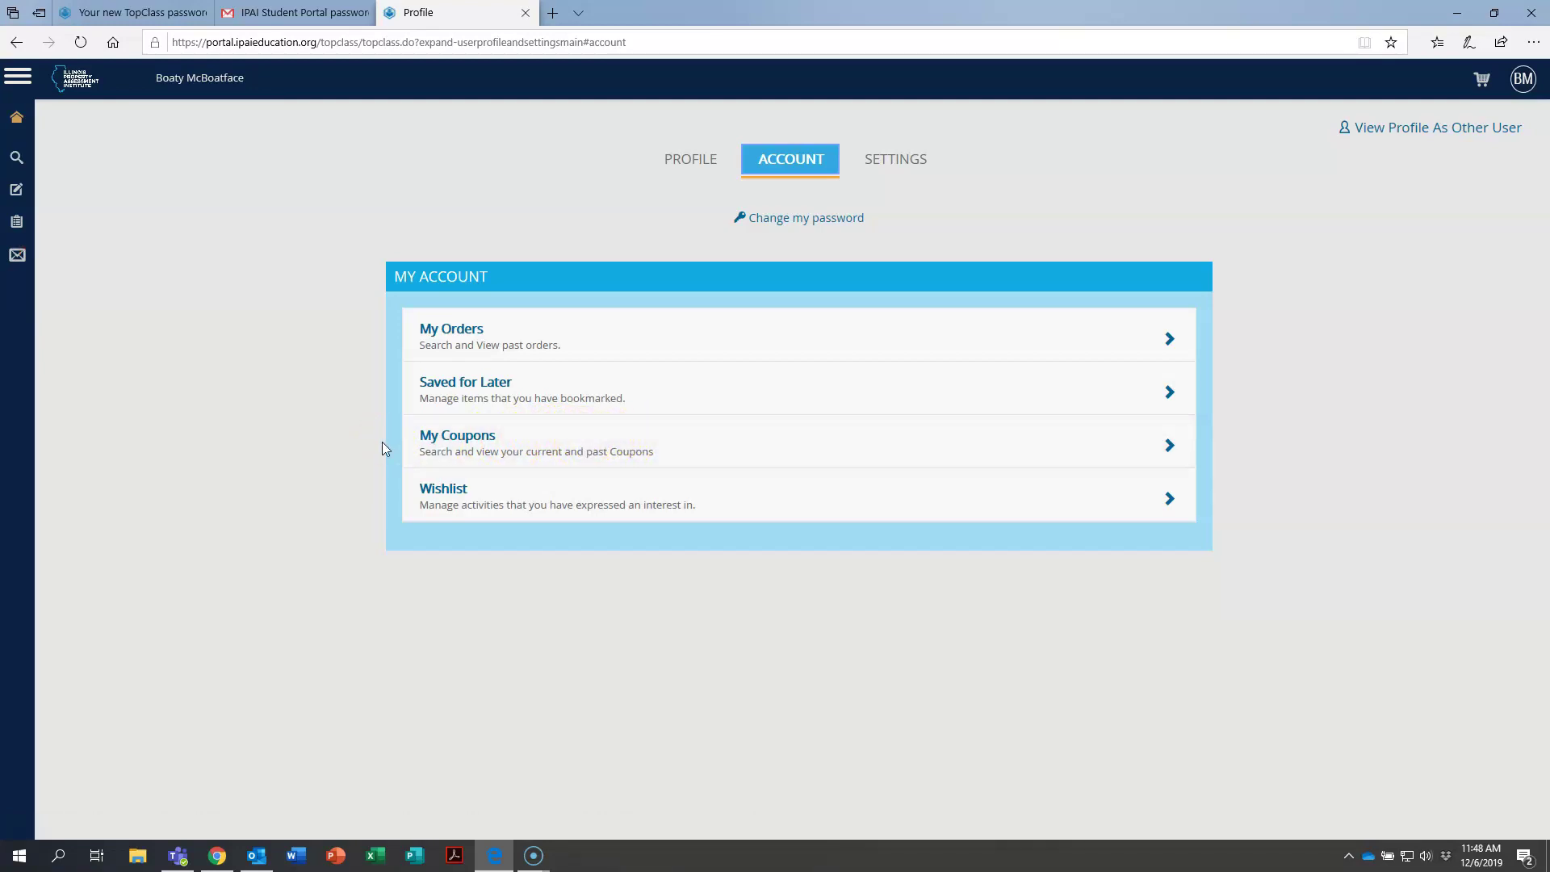
click(416, 505)
click(407, 502)
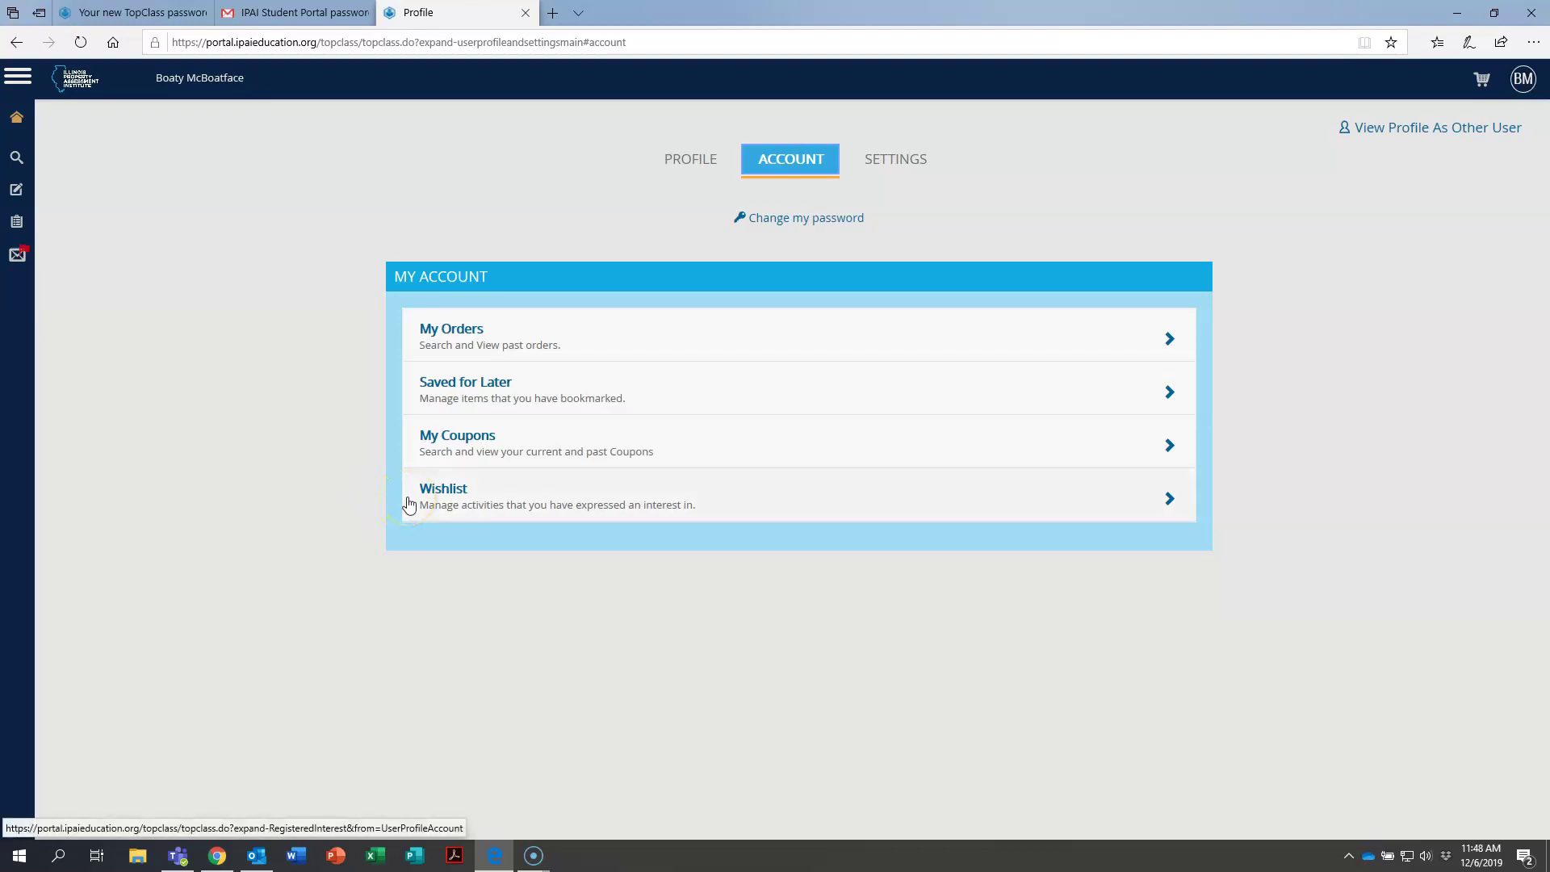
click(420, 504)
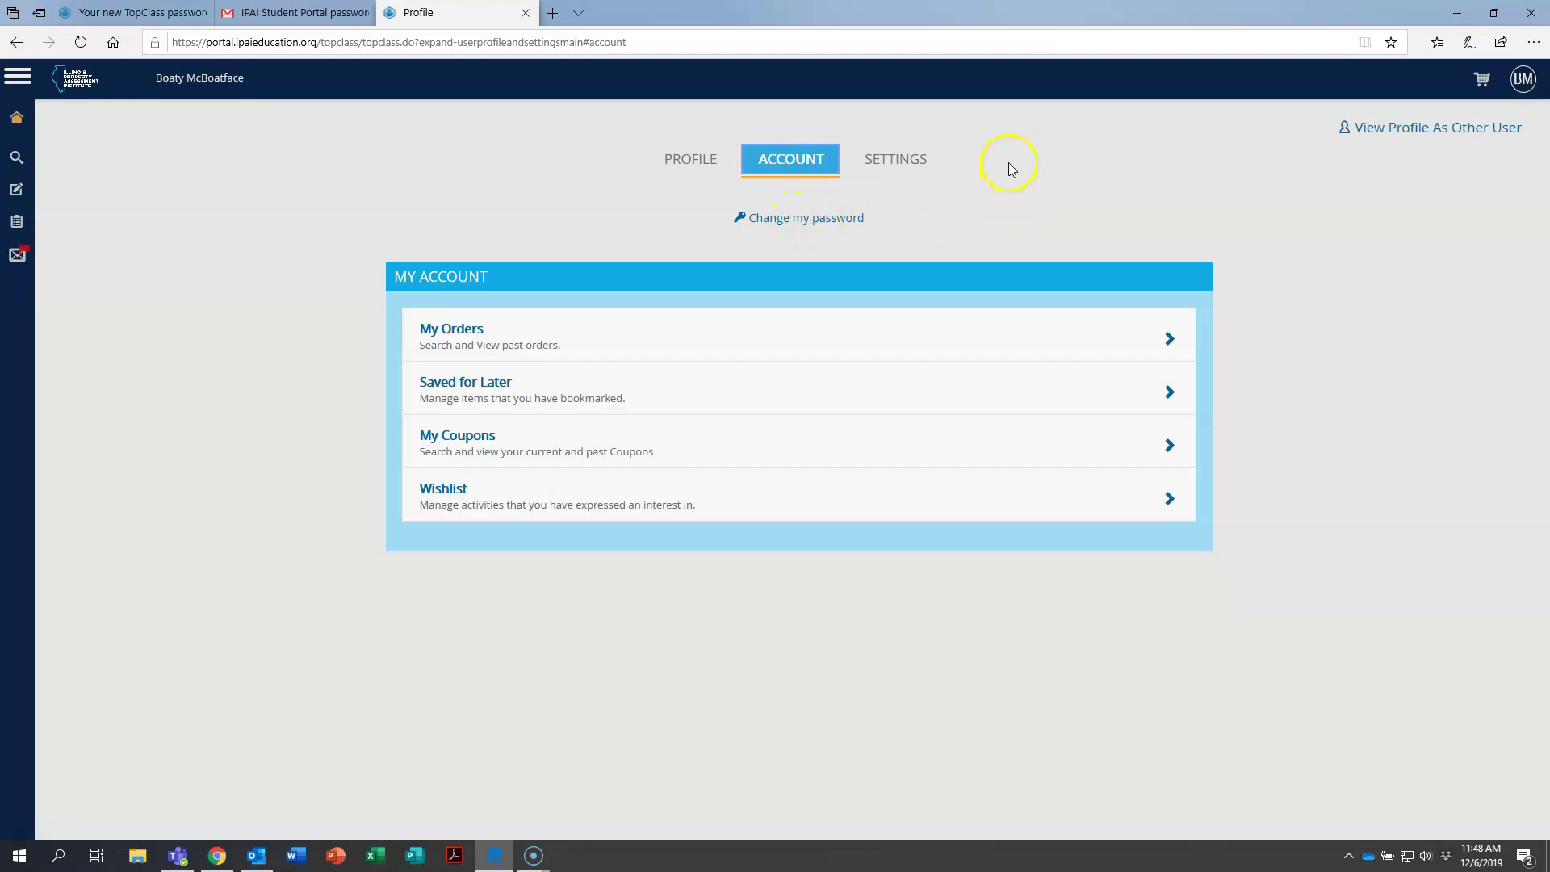
Check the Settings Language list, leaving it on US English, then return to Profile.
click(905, 165)
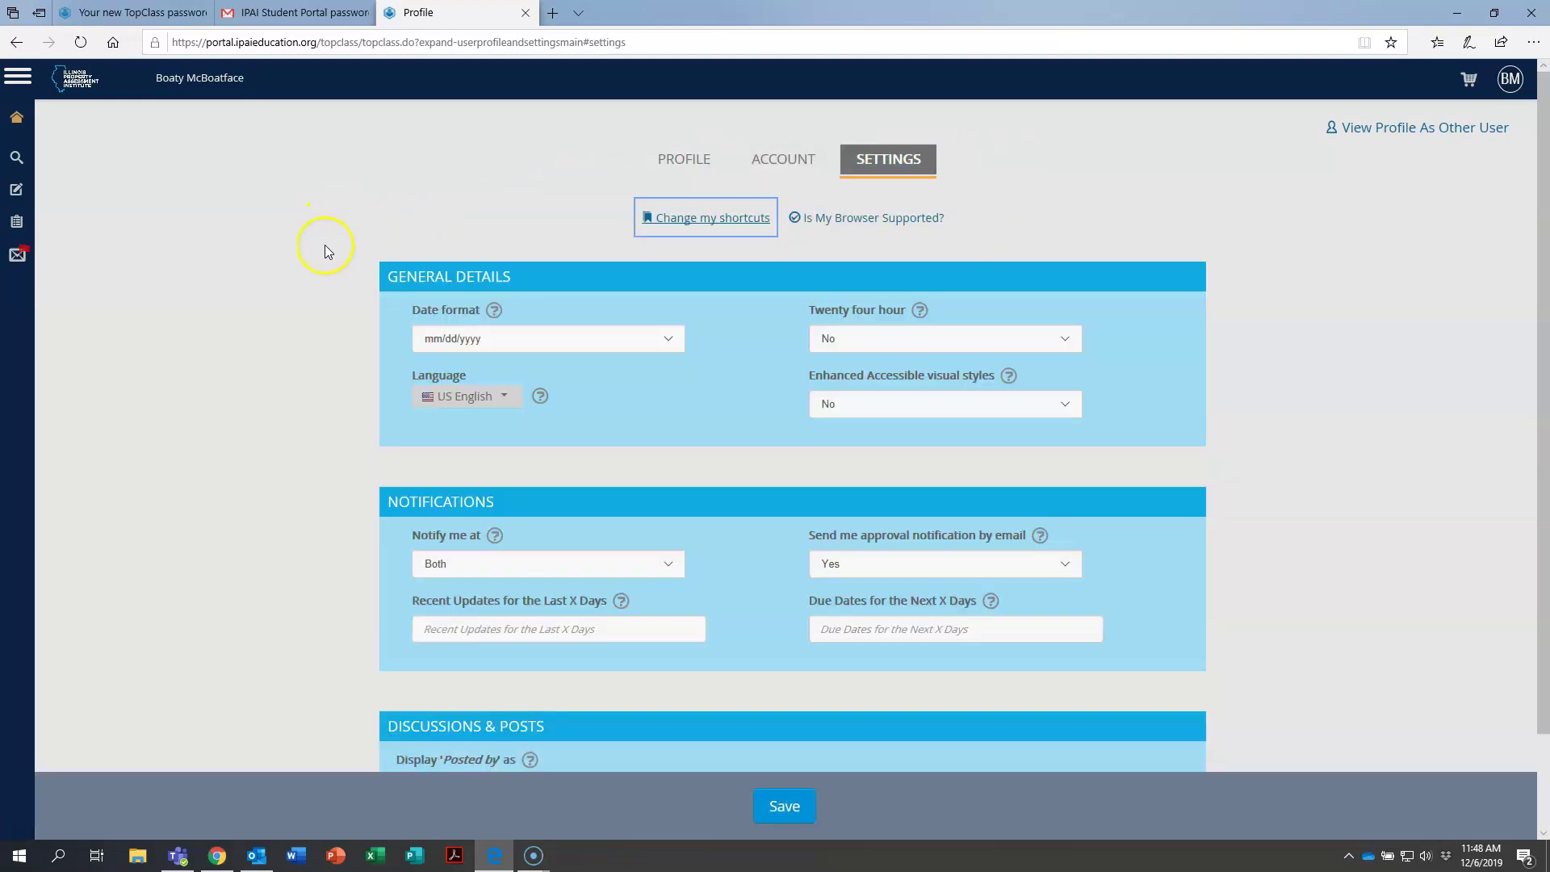
scroll(315, 343, down, 2)
scroll(315, 533, up, 2)
click(331, 363)
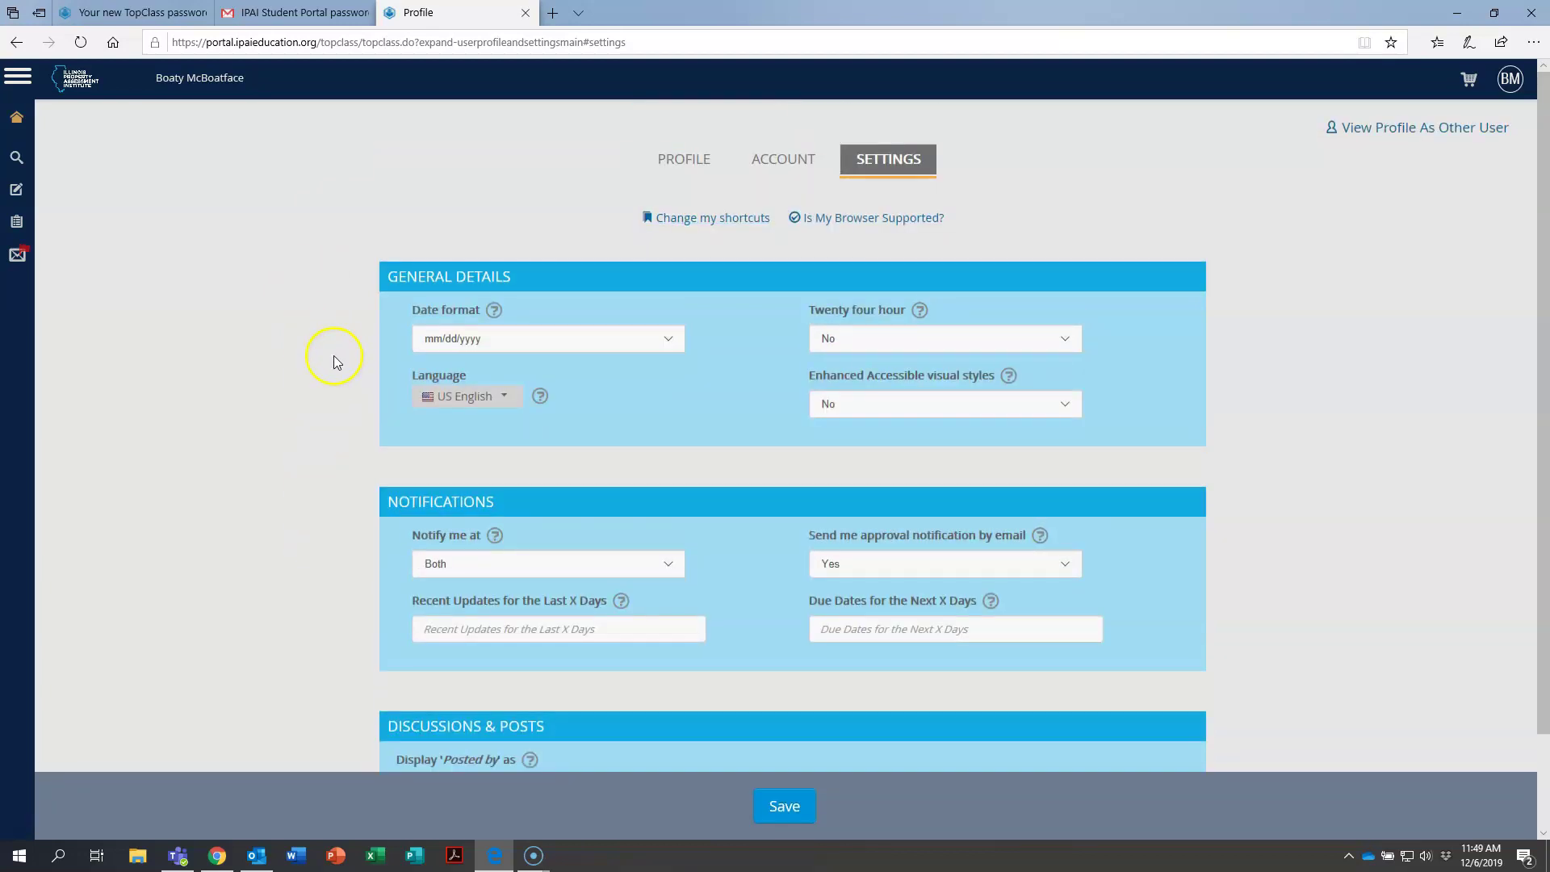
mouse_move(529, 396)
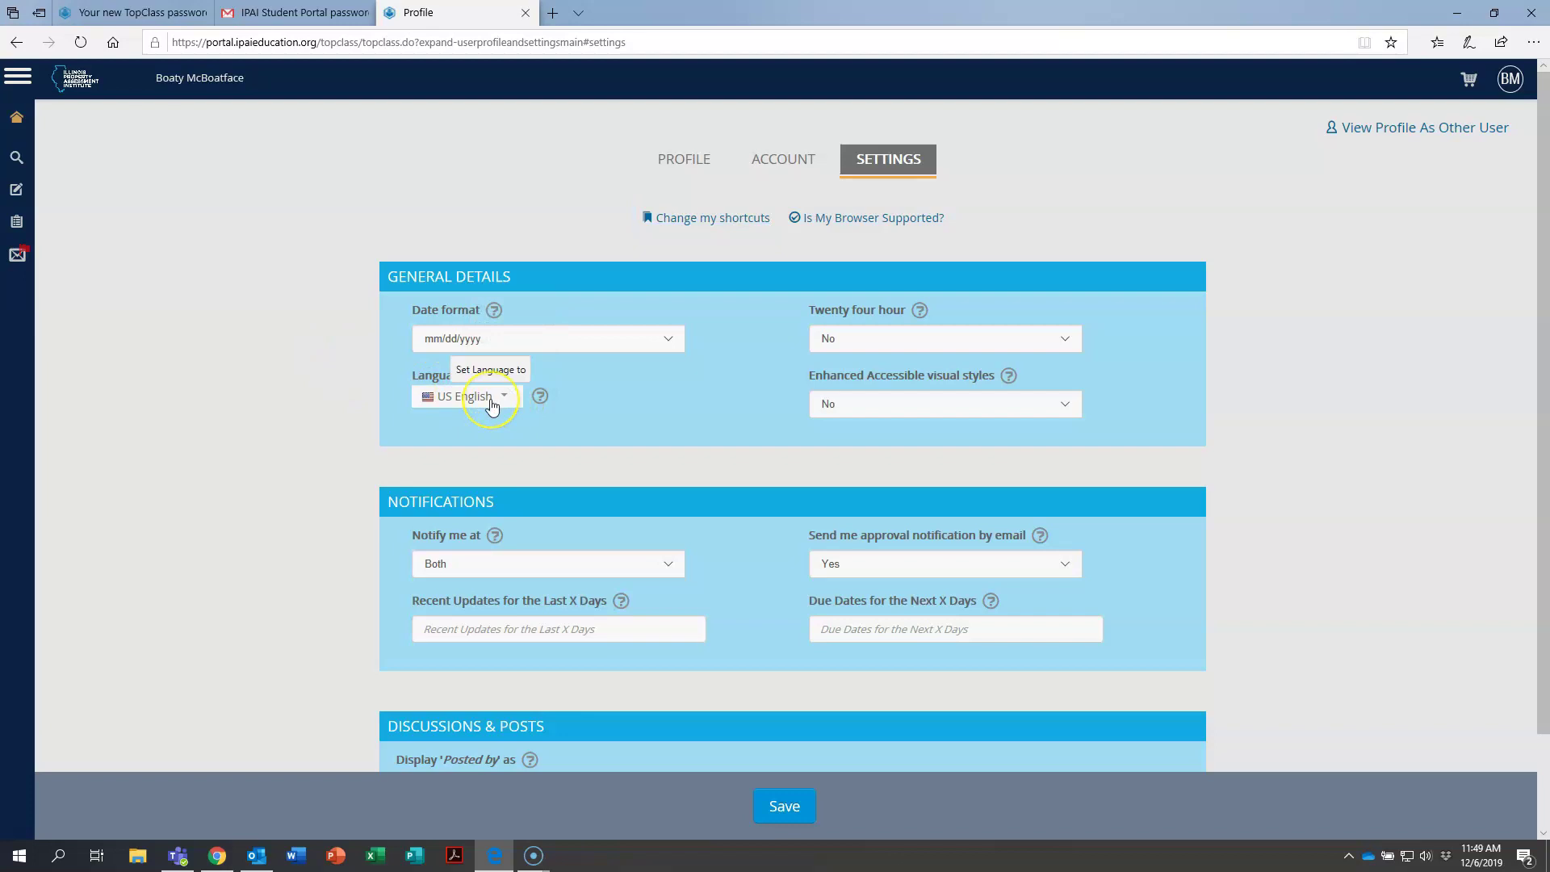
click(492, 401)
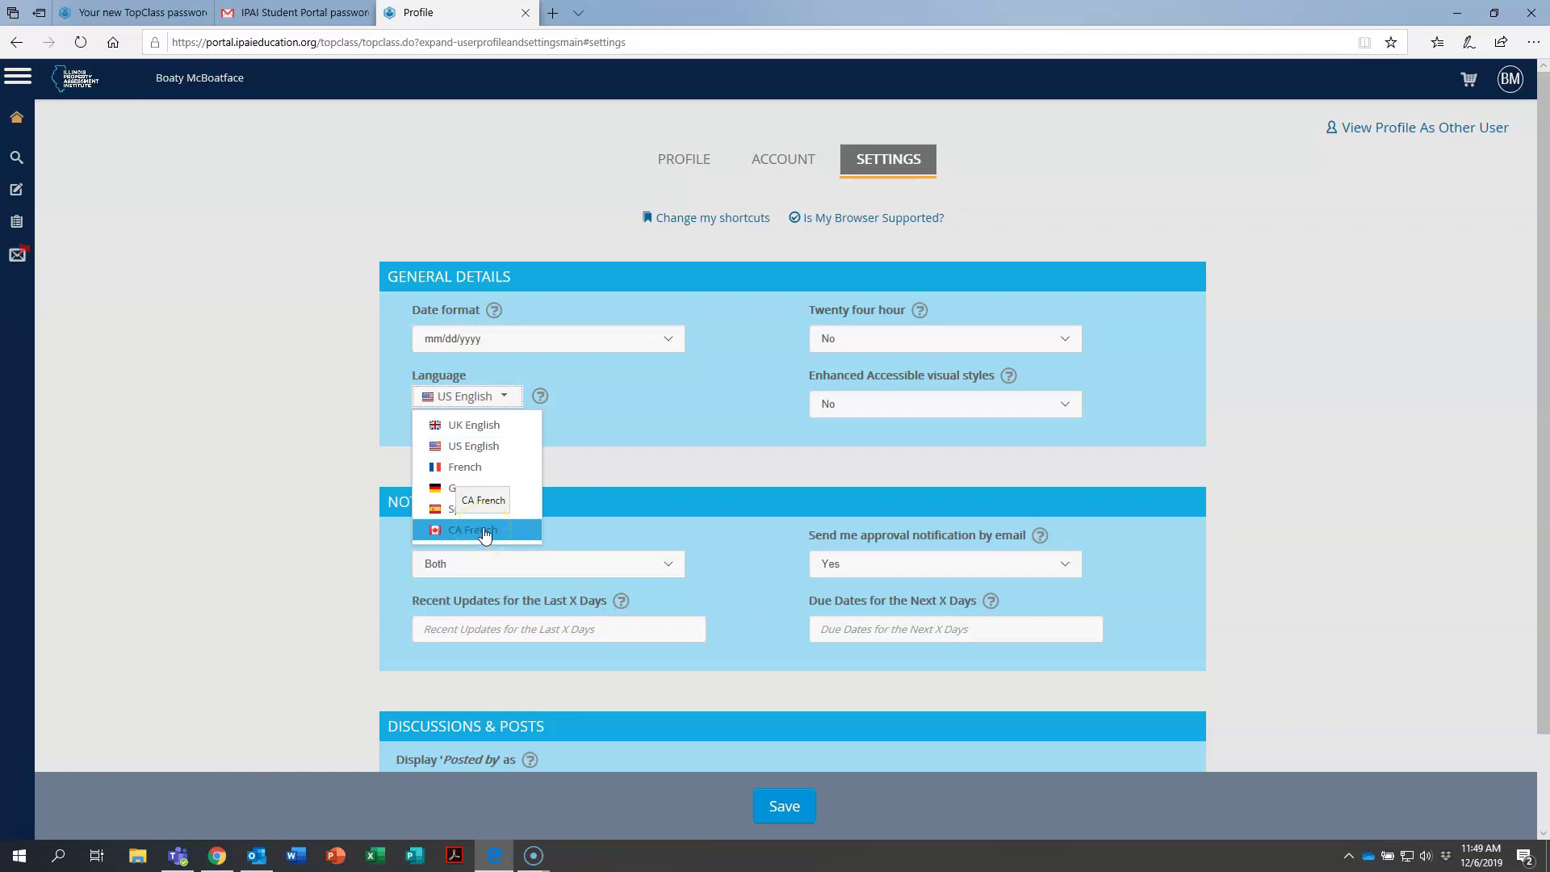
click(429, 250)
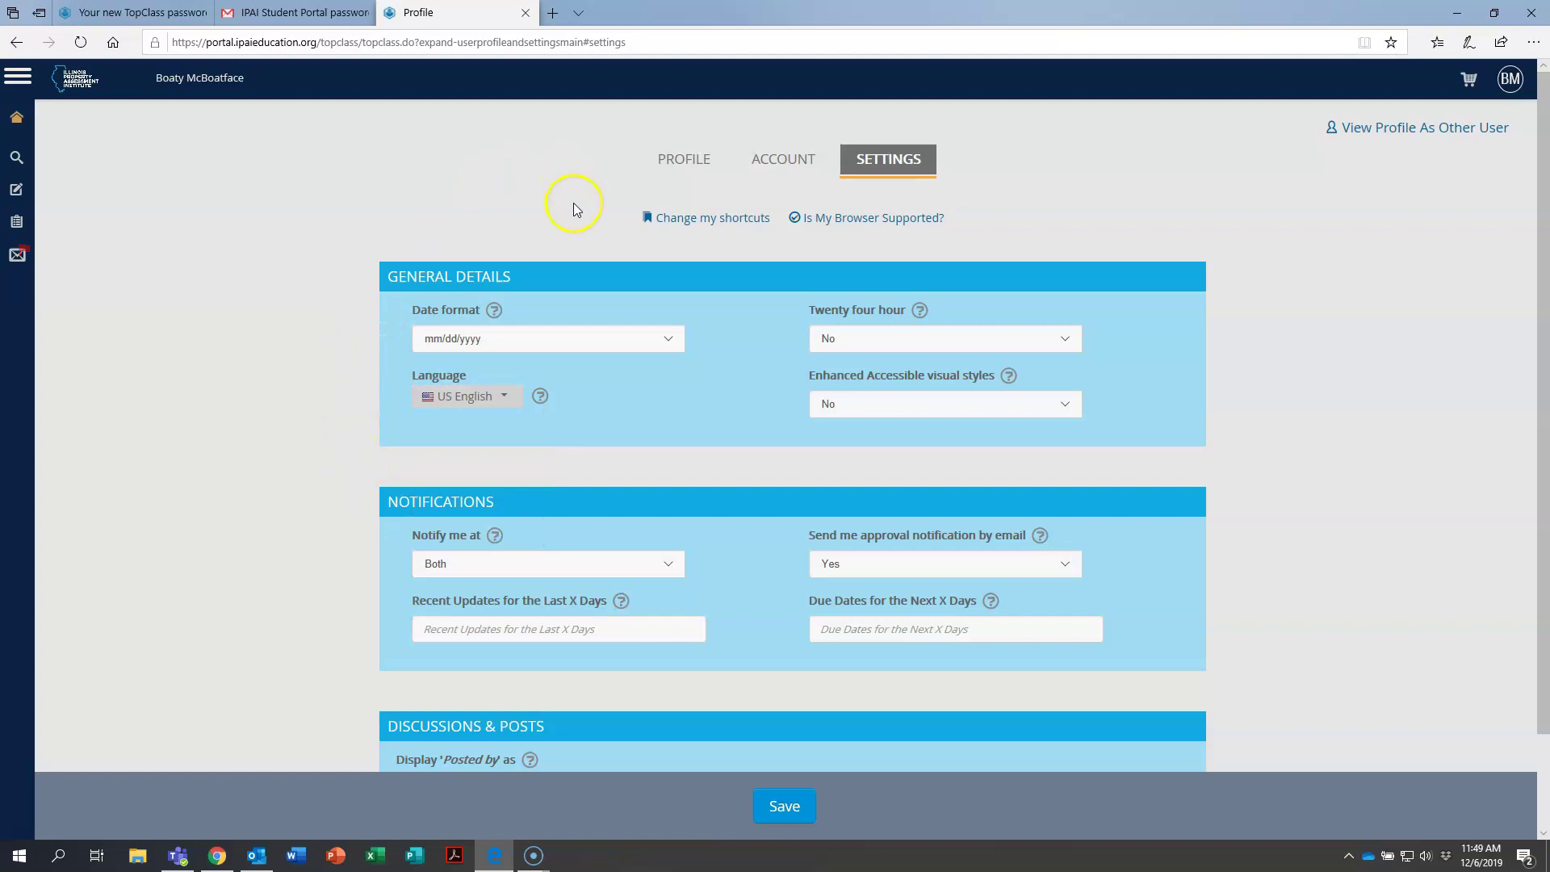
click(702, 161)
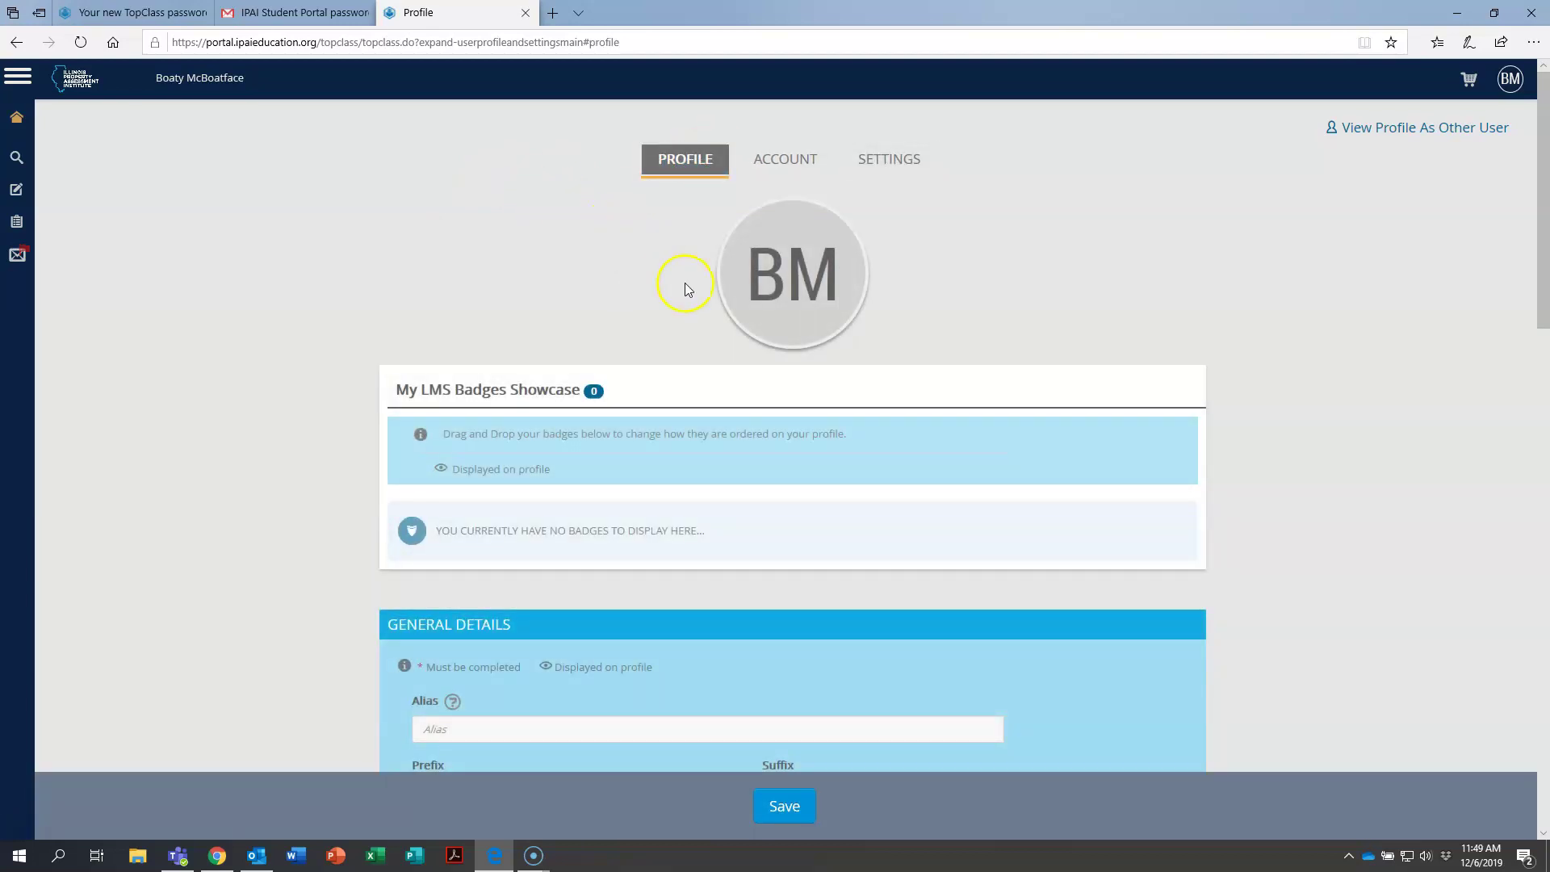
mouse_move(795, 294)
mouse_move(17, 114)
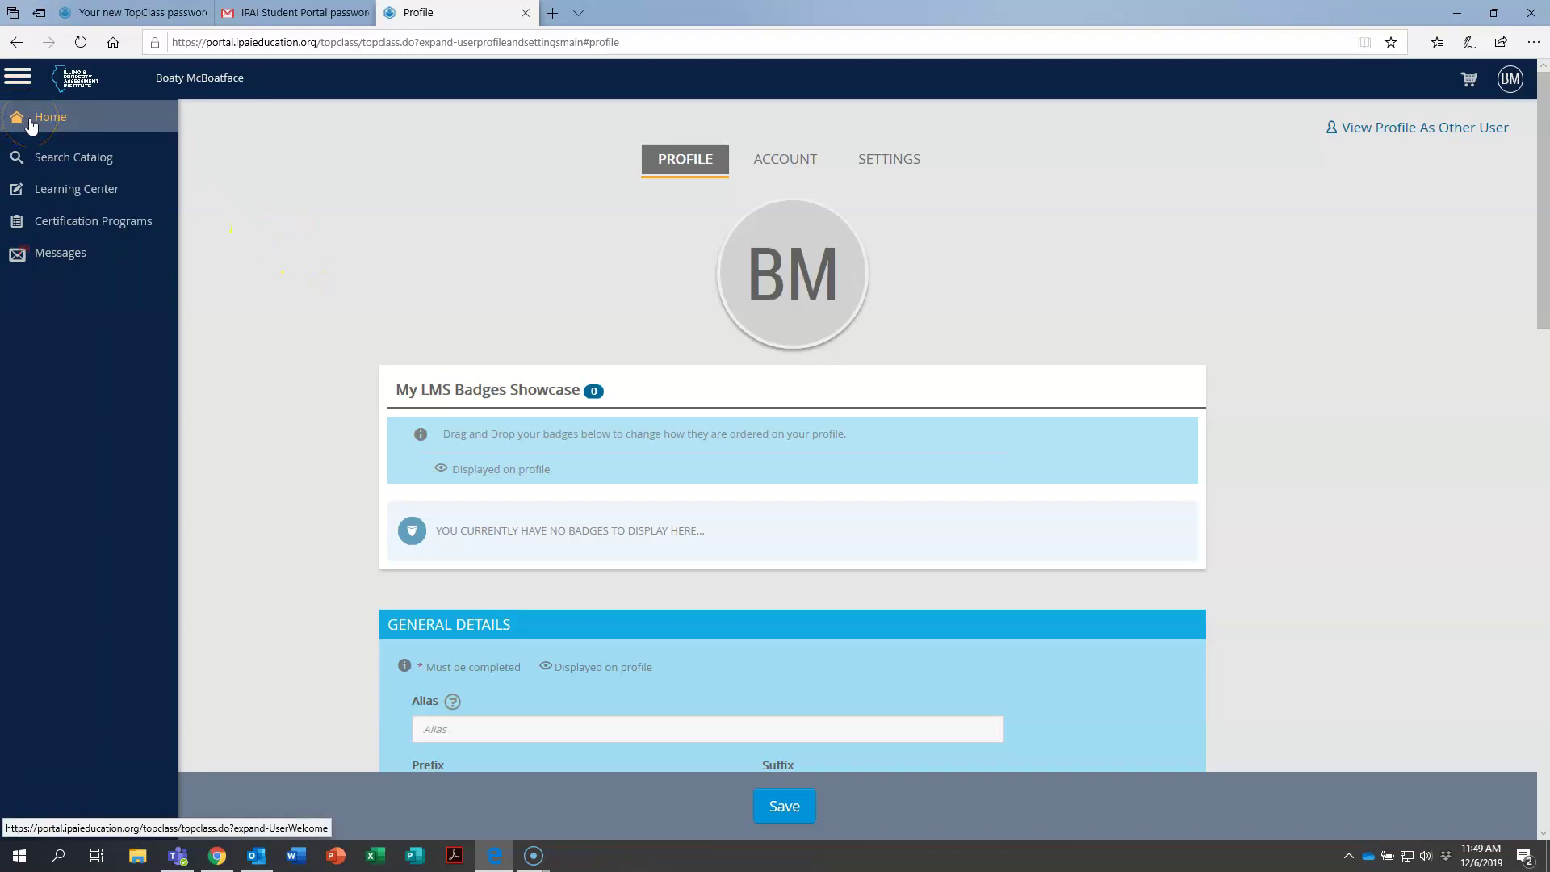
Go to the Home welcome page with the Search Catalog box from the sidebar.
click(31, 121)
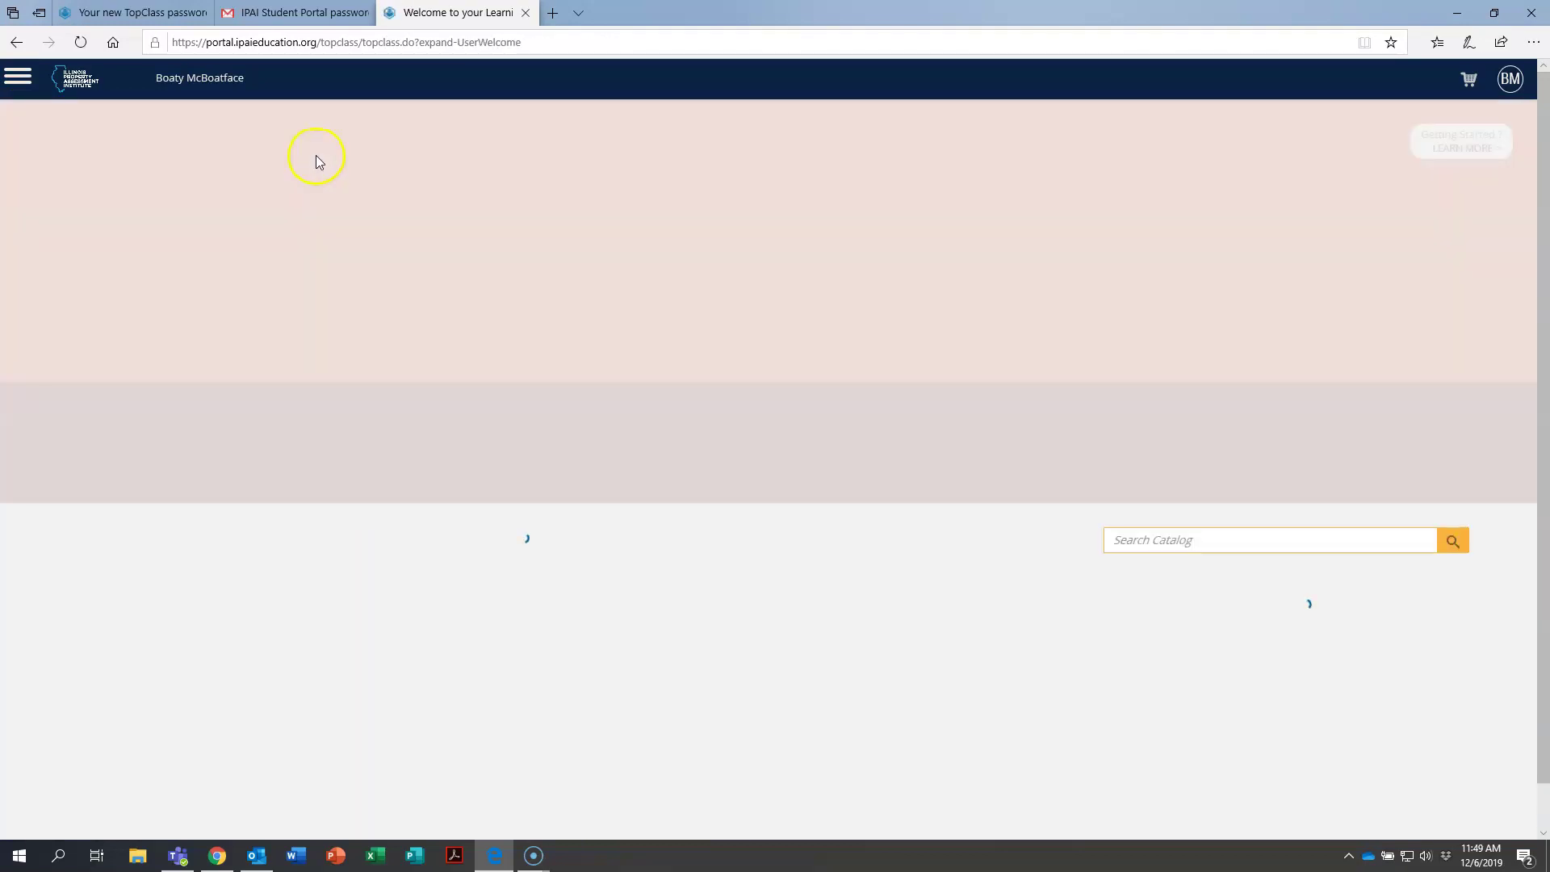